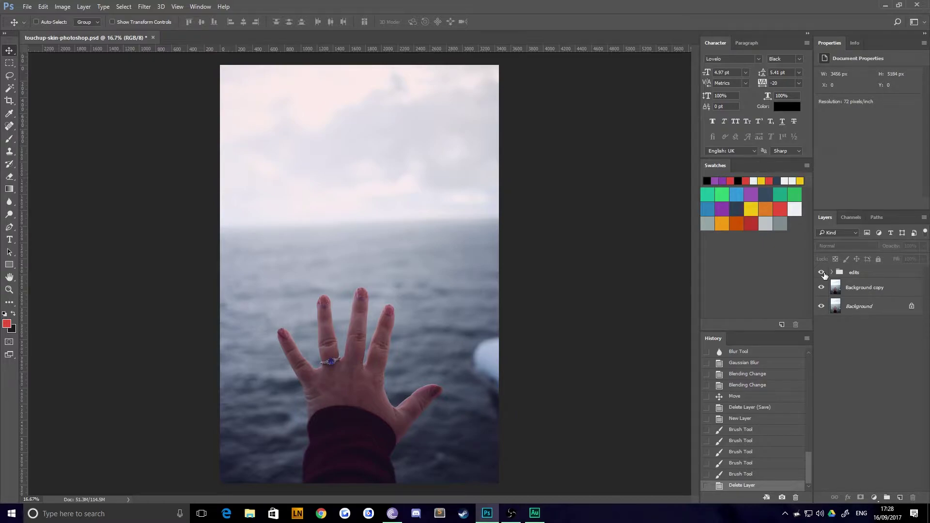
Hide the 'edits' group to reveal the original photo and dismiss the move-tool error
click(824, 274)
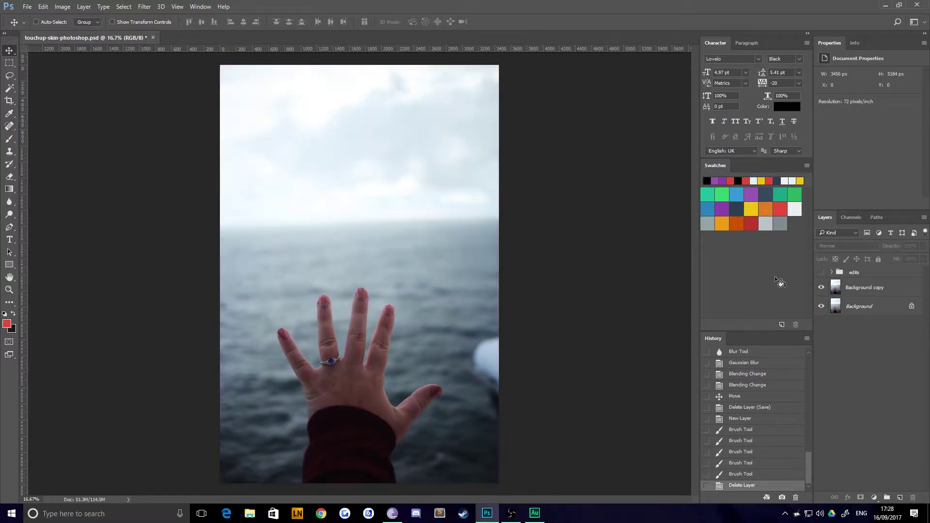
click(407, 305)
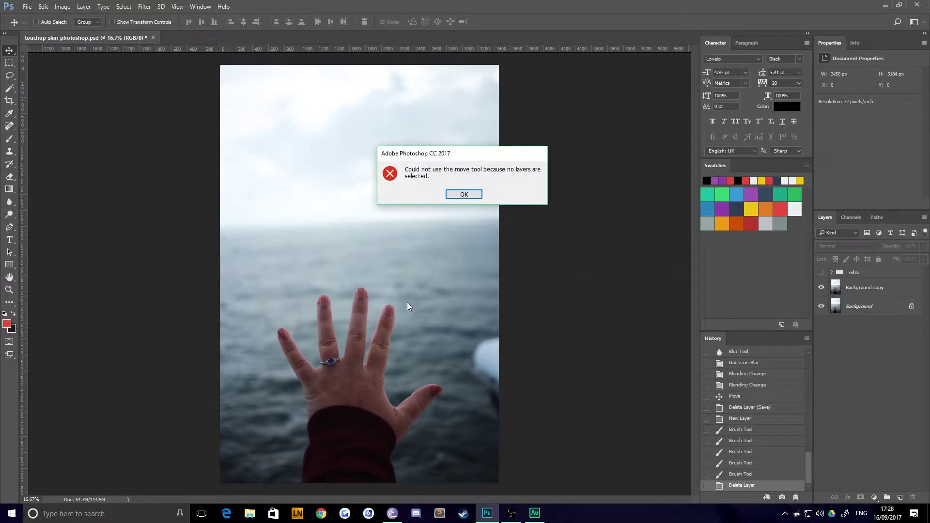
click(463, 195)
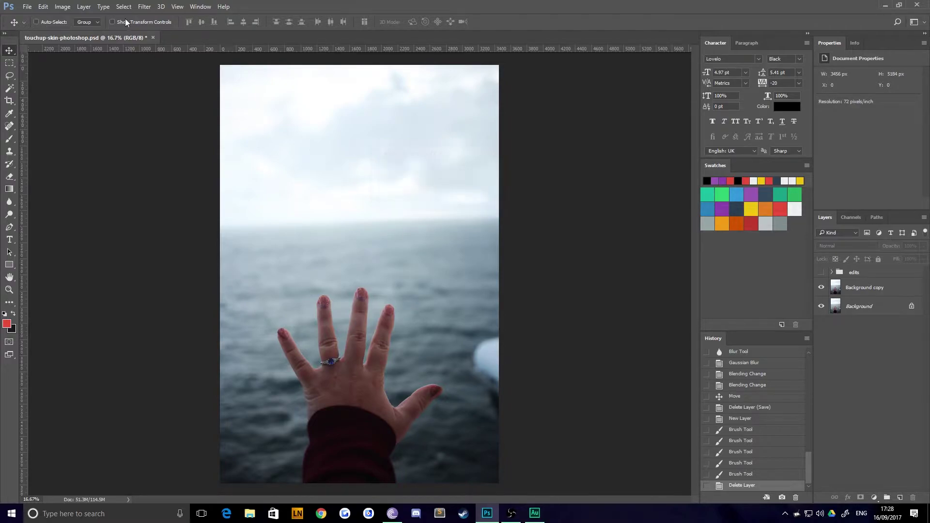
Zoom in close and frame the ring and knuckles in view
click(9, 290)
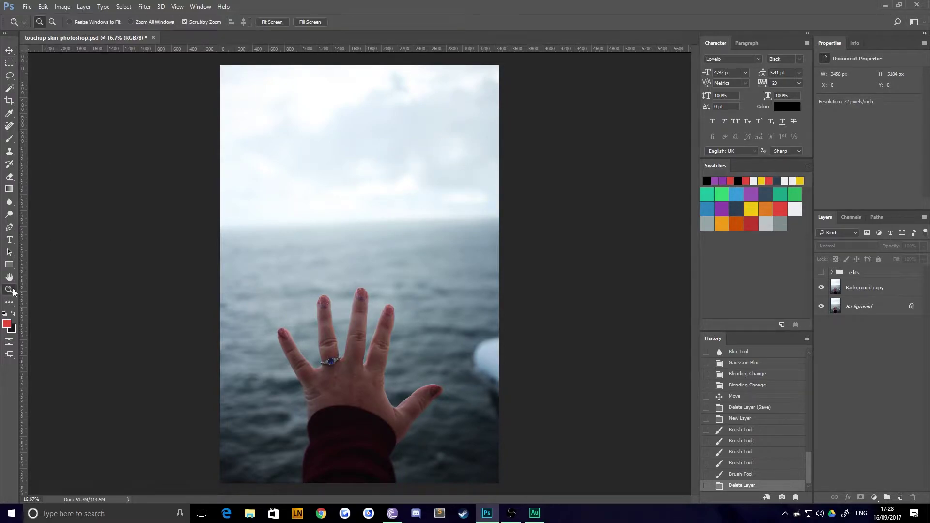
click(324, 378)
click(324, 380)
click(343, 388)
drag(284, 434, 392, 353)
drag(448, 300, 395, 328)
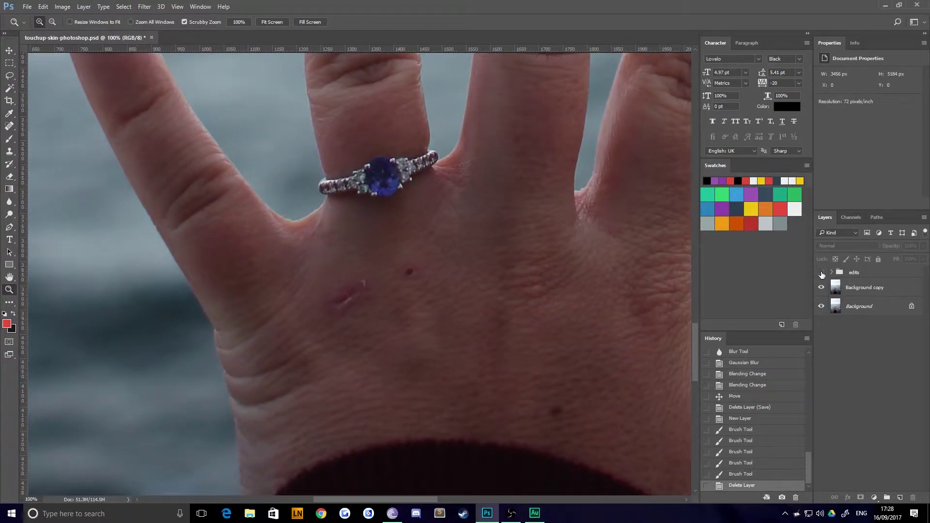
Turn the 'edits' group back on, compare before/after, and expand it to list its layers
click(822, 274)
click(822, 273)
click(822, 274)
click(822, 273)
click(822, 273)
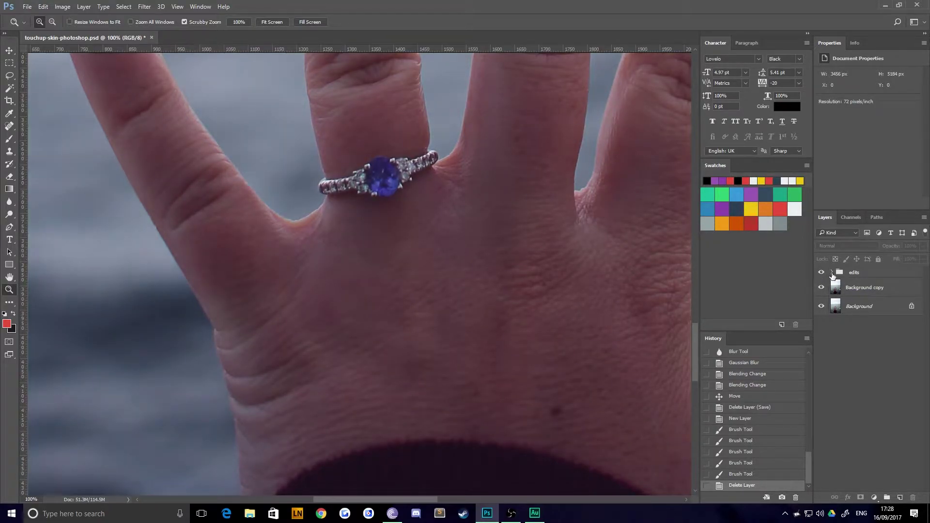
click(835, 275)
click(832, 272)
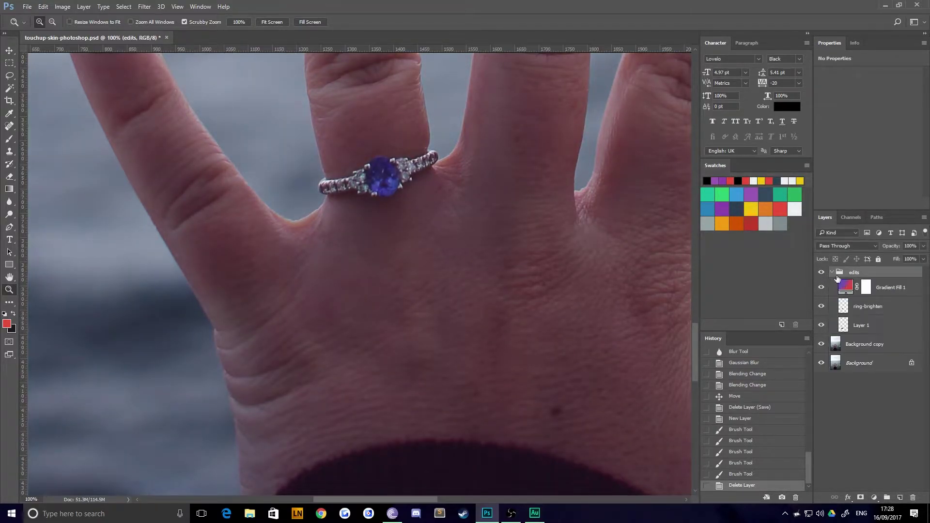
Zoom out so the whole photo fits in view
click(548, 262)
alt+click(551, 263)
alt+click(550, 263)
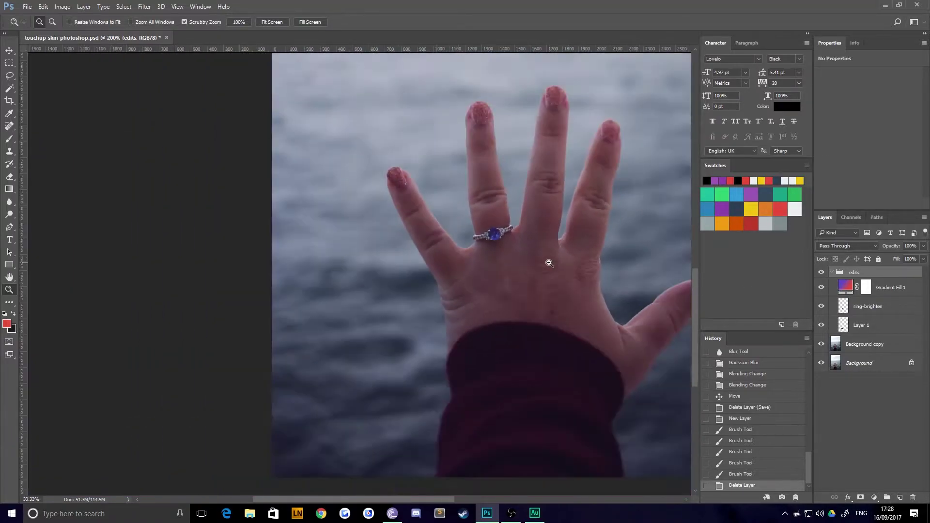
alt+click(547, 262)
alt+click(546, 262)
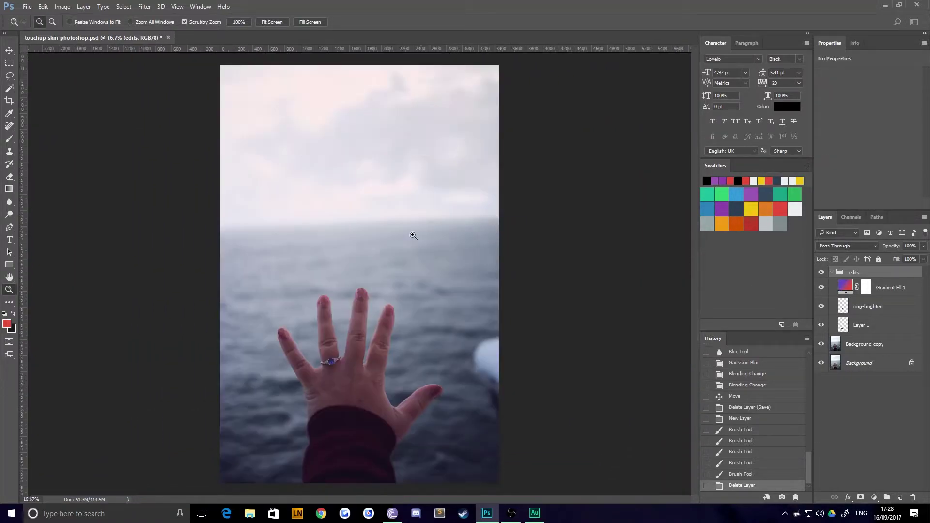
Toggle the 'edits' group on and off to compare the photo, then deselect all layers
click(822, 272)
click(822, 273)
click(822, 273)
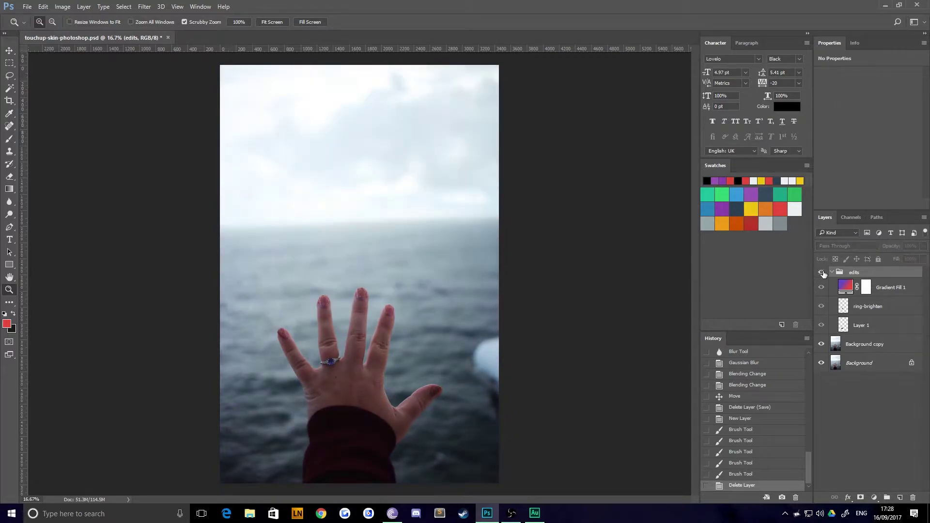
click(822, 273)
click(822, 273)
click(822, 273)
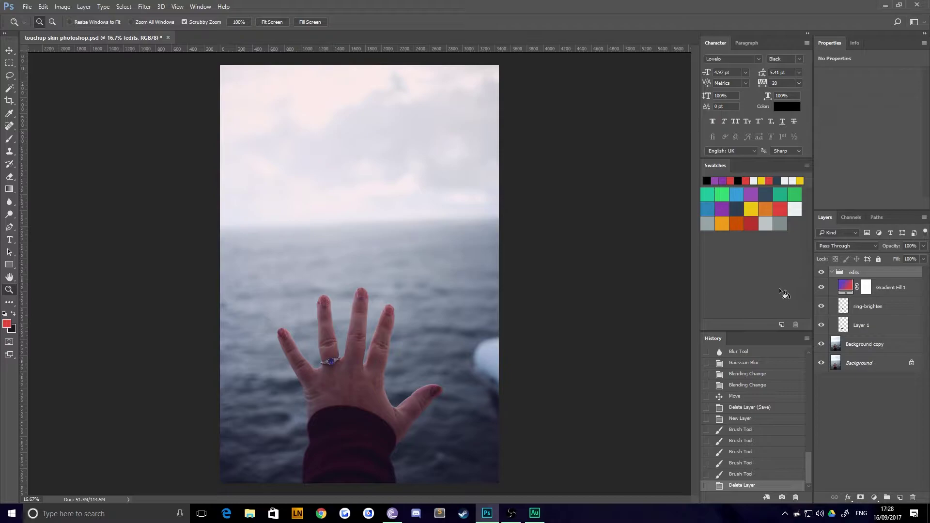
click(856, 382)
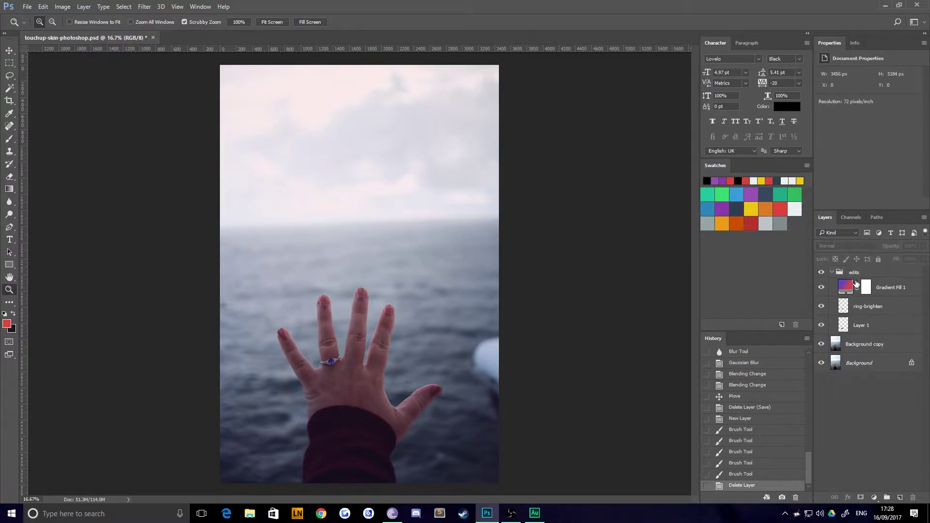
Delete the 'edits' group and duplicate Background as Layer 1
click(855, 274)
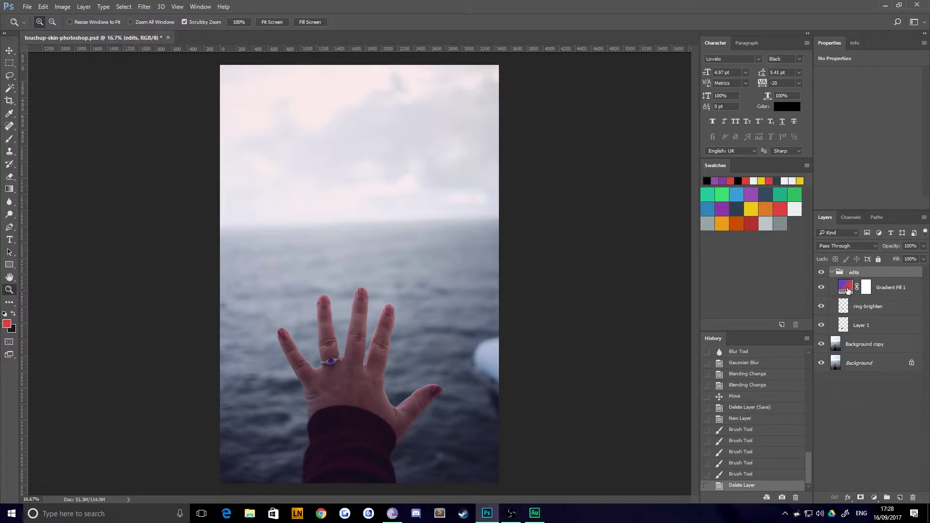
key(Delete)
key(Delete)
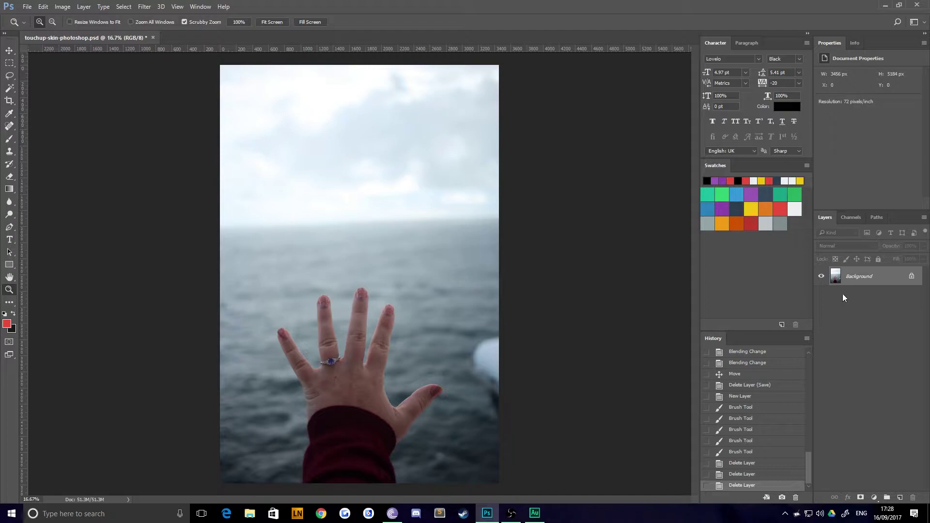
key(ctrl+j)
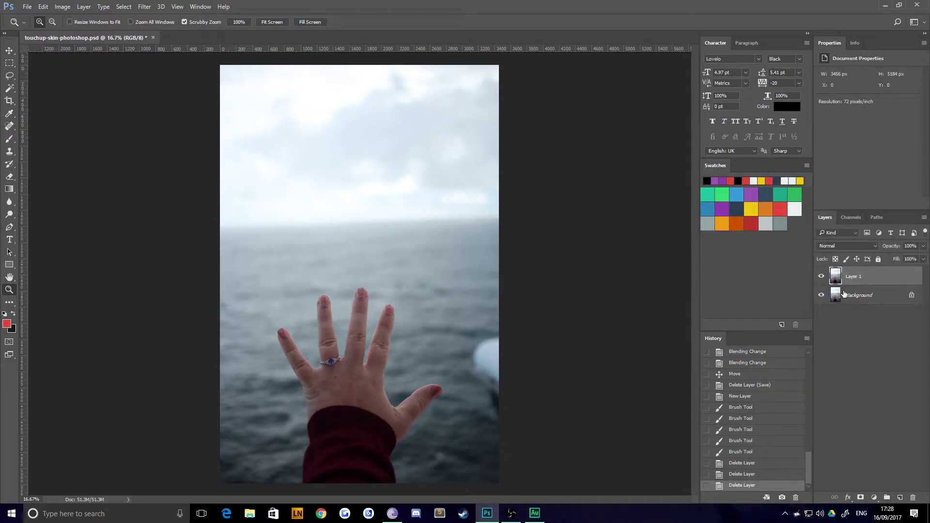
Switch to the Move tool, select Layer 1 and zoom in toward the hand
key(i)
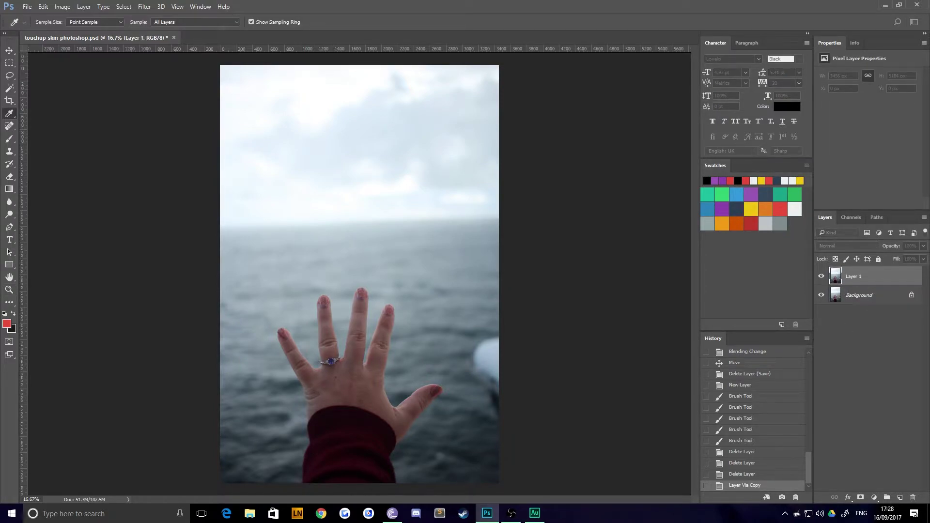
key(z)
click(10, 52)
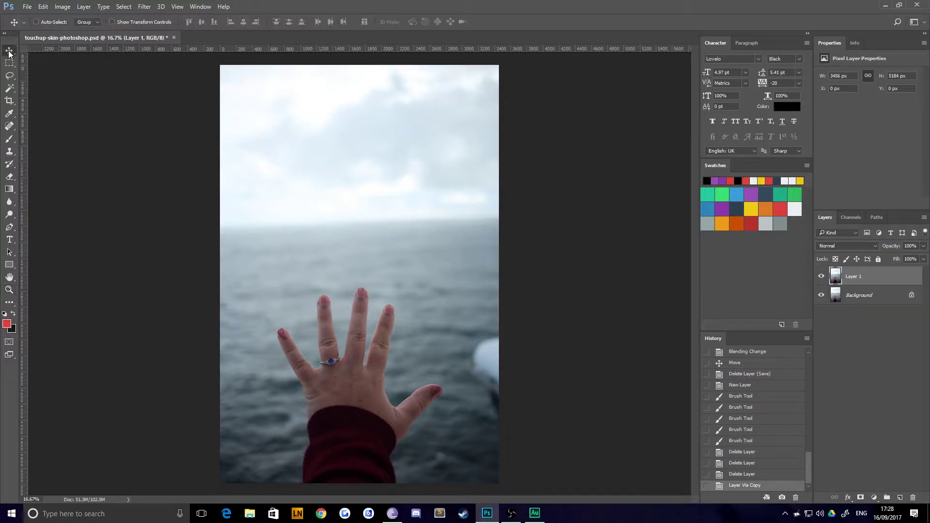
ctrl+click(845, 277)
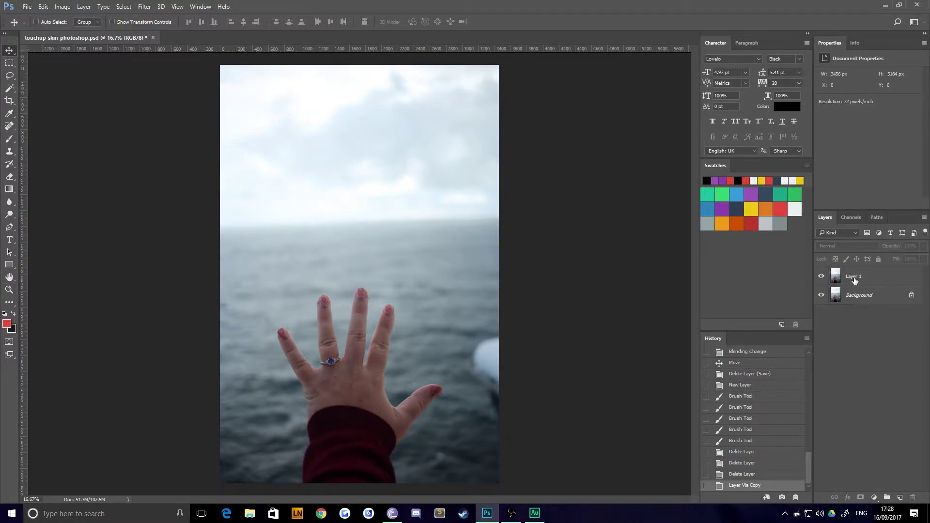
click(854, 278)
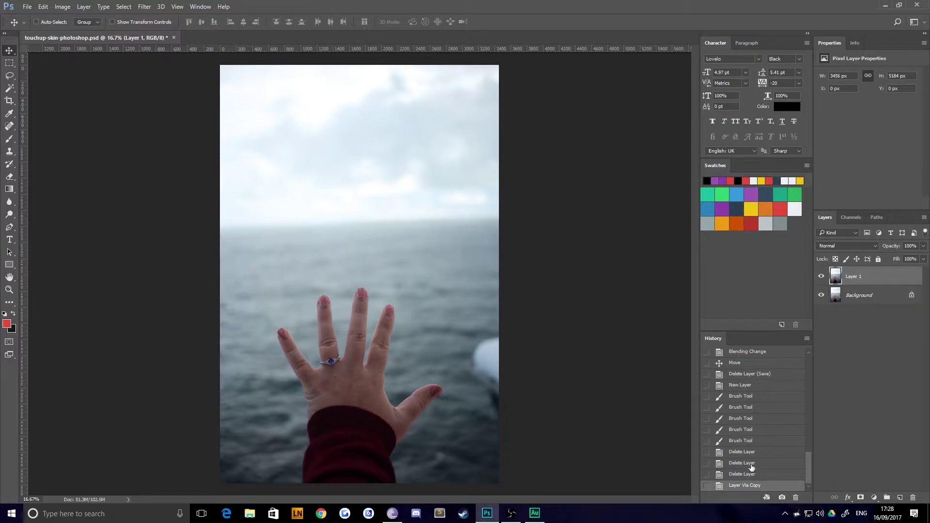
key(ctrl+plus)
key(ctrl+plus)
key(ctrl+plus)
key(ctrl+plus)
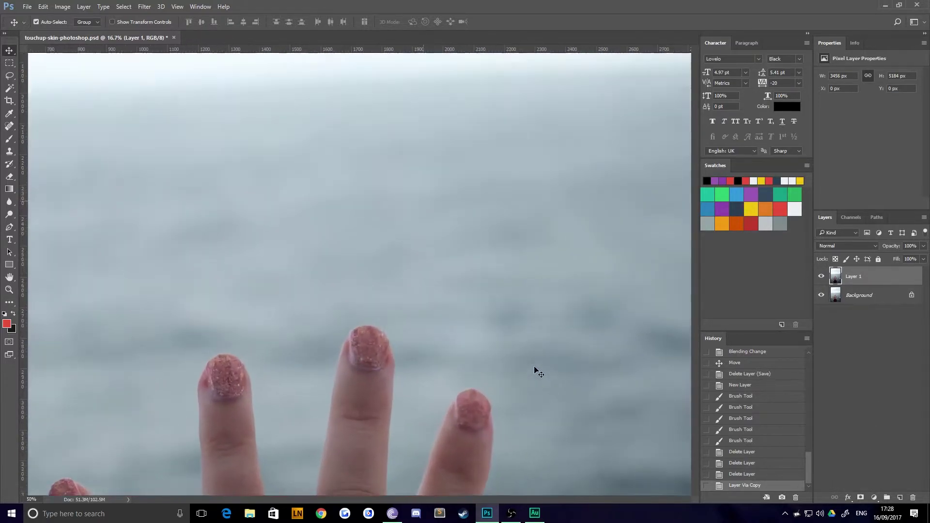
Lasso a loose area around the ring and copy it onto a new layer
drag(347, 364, 344, 316)
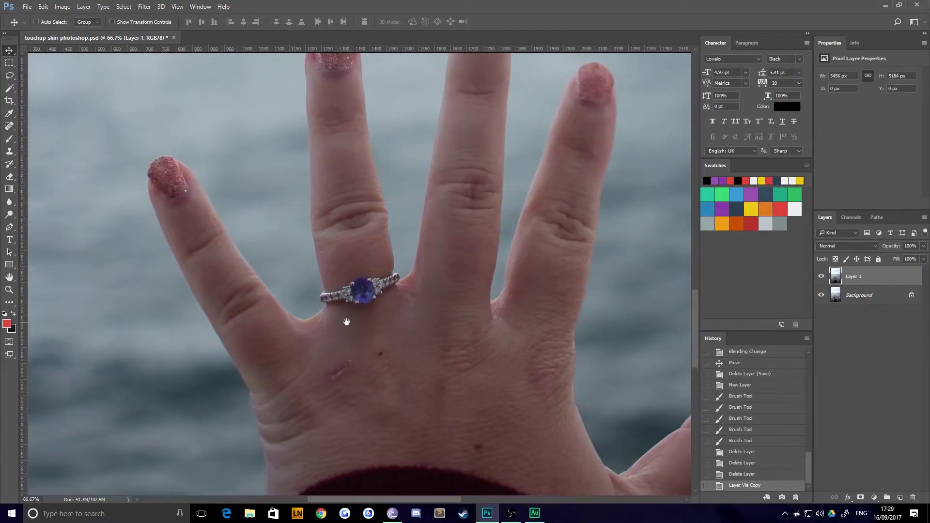
click(9, 76)
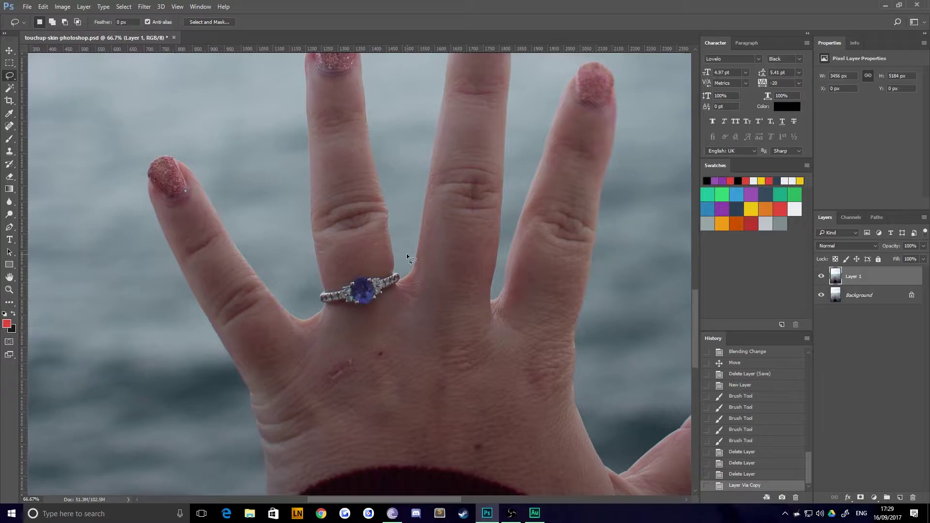
mouse_move(427, 244)
mouse_down()
mouse_move(303, 264)
mouse_move(304, 317)
mouse_move(402, 319)
mouse_move(429, 245)
mouse_up()
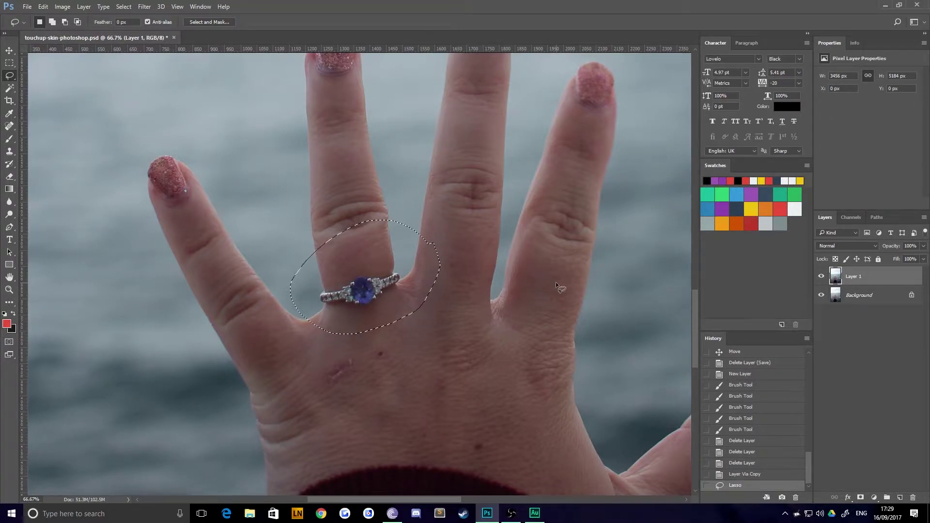
key(ctrl+j)
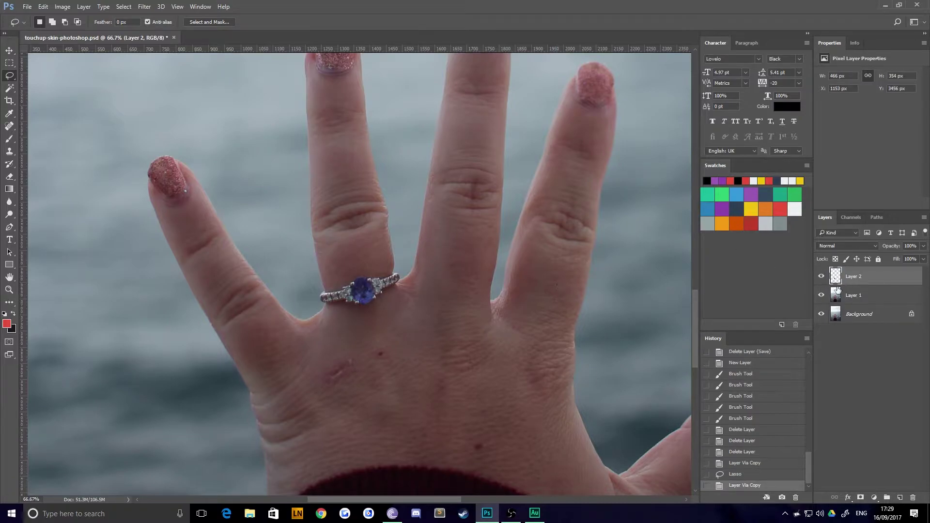
Hide Layer 1 and Background to check the ring cutout, then show them again
click(822, 295)
click(822, 314)
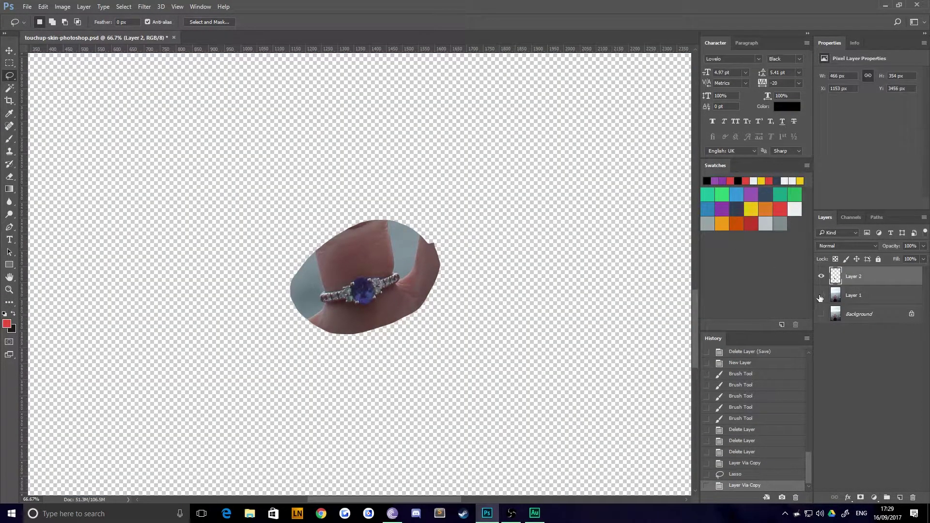
drag(822, 295, 822, 314)
Rename Layer 2 to 'ring'
double_click(856, 277)
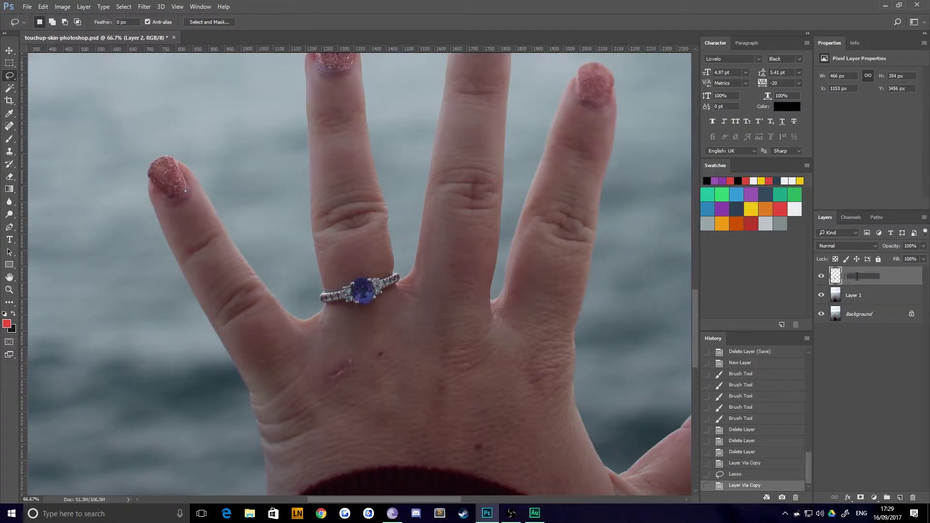
text(ring)
key(Return)
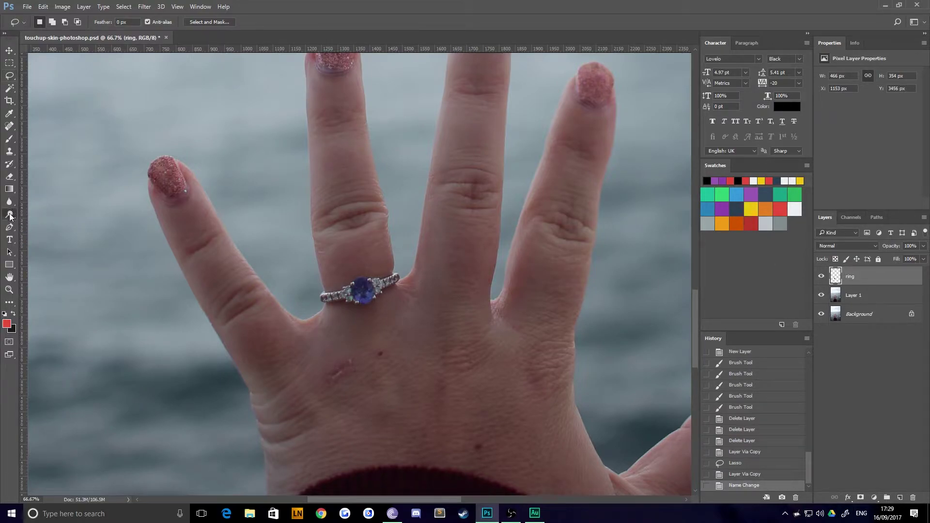
Switch to the Dodge tool at brush size 70 and brighten the sapphire
drag(10, 213, 37, 217)
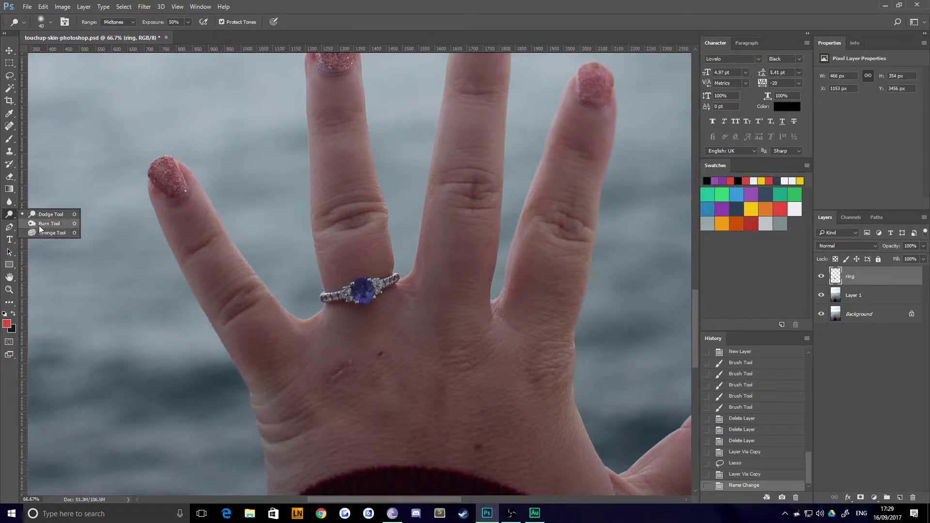
click(37, 224)
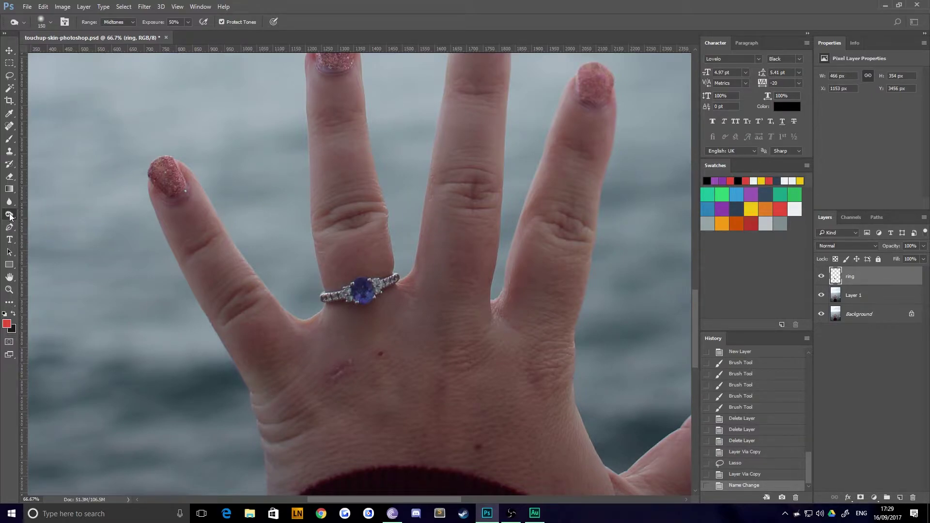
drag(10, 216, 42, 214)
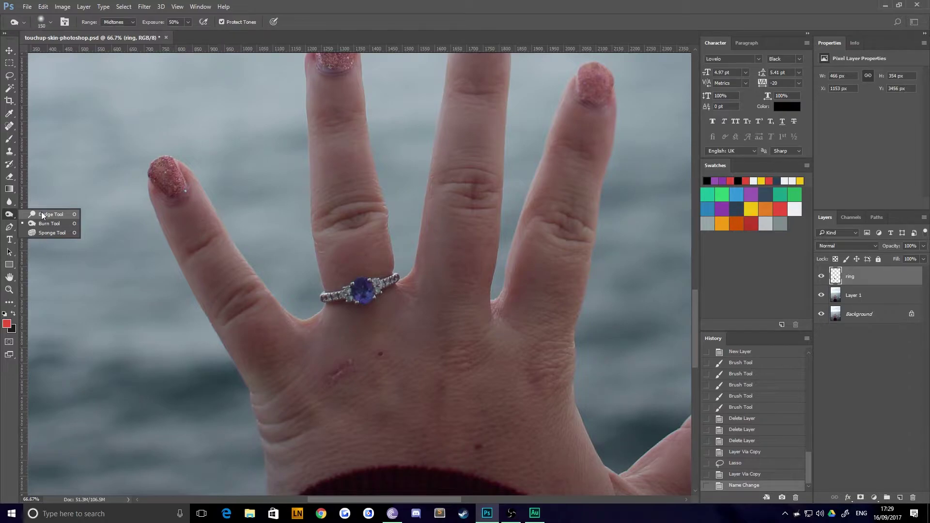
click(42, 215)
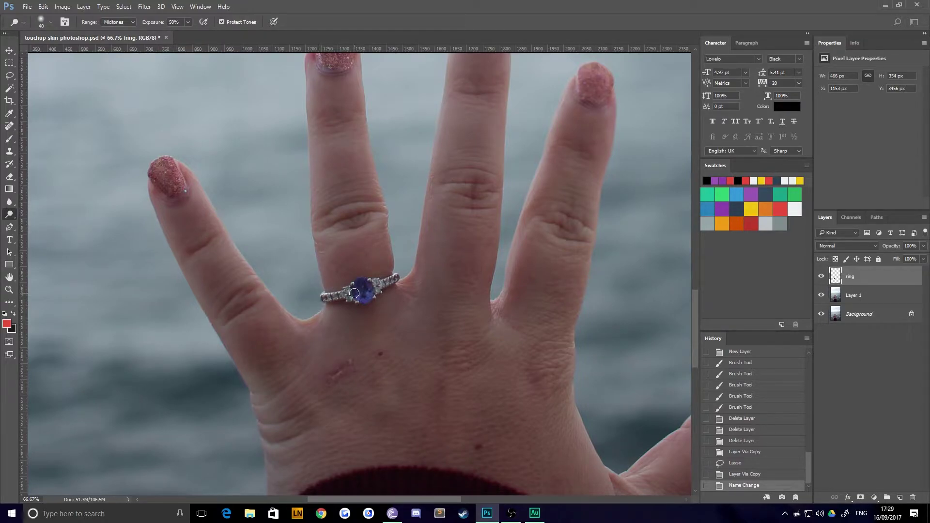
key(bracketright)
key(bracketright)
key(bracketright)
scroll(358, 270, up, 1)
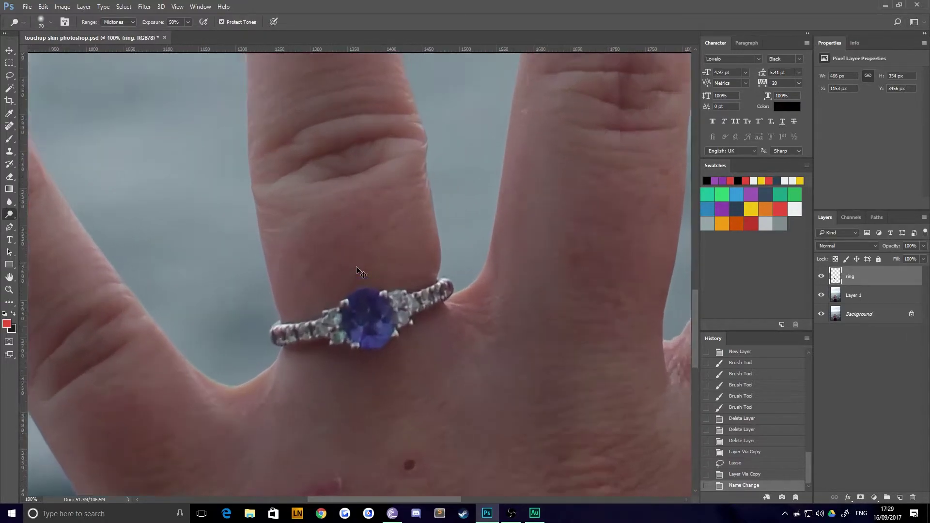
scroll(358, 269, up, 2)
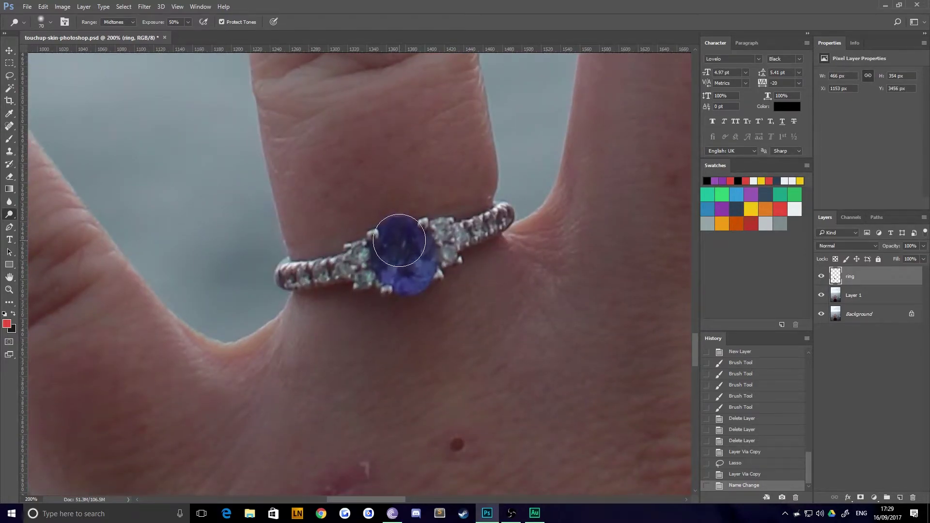
mouse_move(400, 240)
mouse_down()
mouse_move(405, 245)
mouse_move(405, 232)
mouse_move(416, 245)
mouse_move(423, 289)
mouse_up()
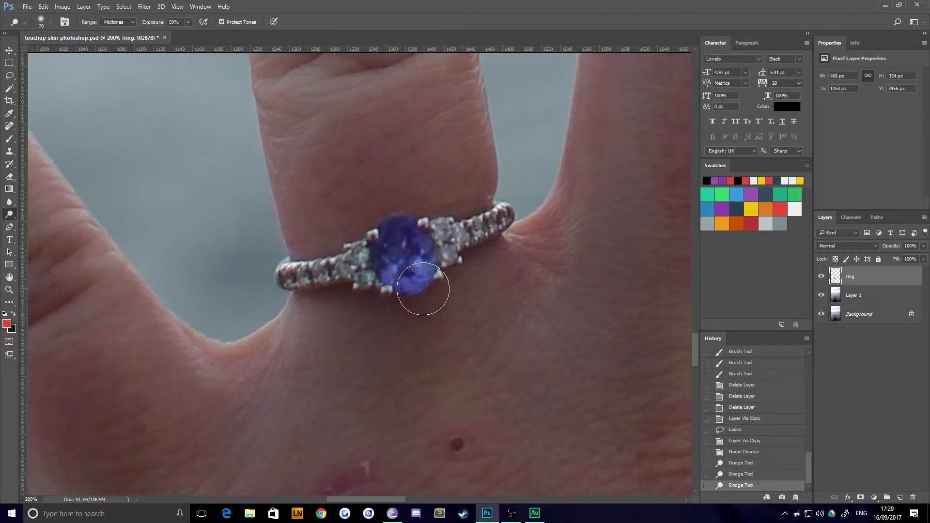
Dodge the ring band and side diamonds at sizes 40 and 30, then the stone at 70
key(bracketleft)
key(bracketleft)
key(bracketleft)
mouse_move(361, 269)
mouse_down()
mouse_move(292, 272)
mouse_move(310, 274)
mouse_up()
key(bracketleft)
drag(475, 237, 504, 218)
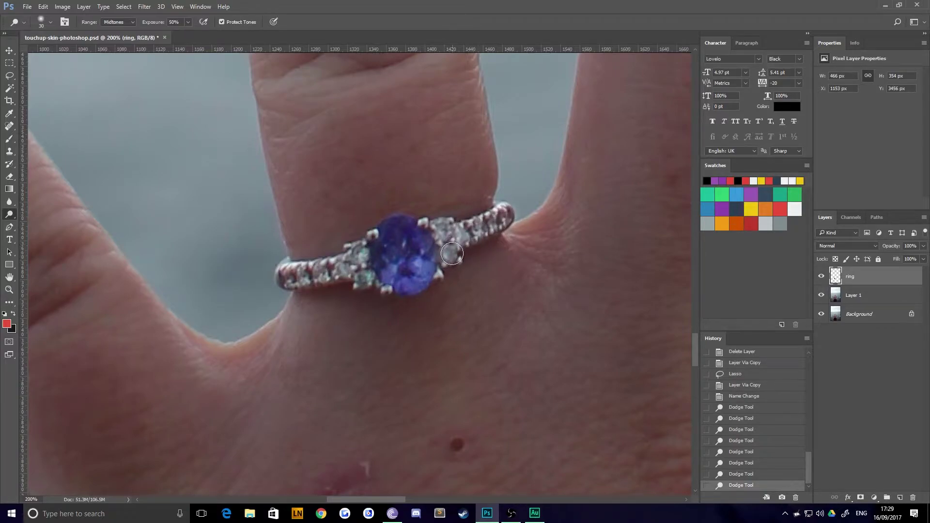
drag(452, 253, 427, 229)
drag(365, 252, 367, 242)
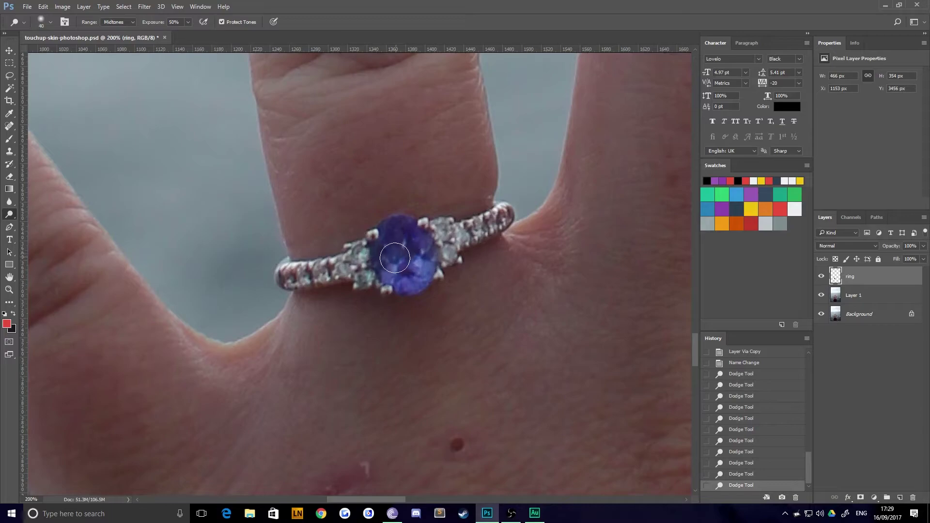
key(bracketright)
key(bracketright)
key(bracketright)
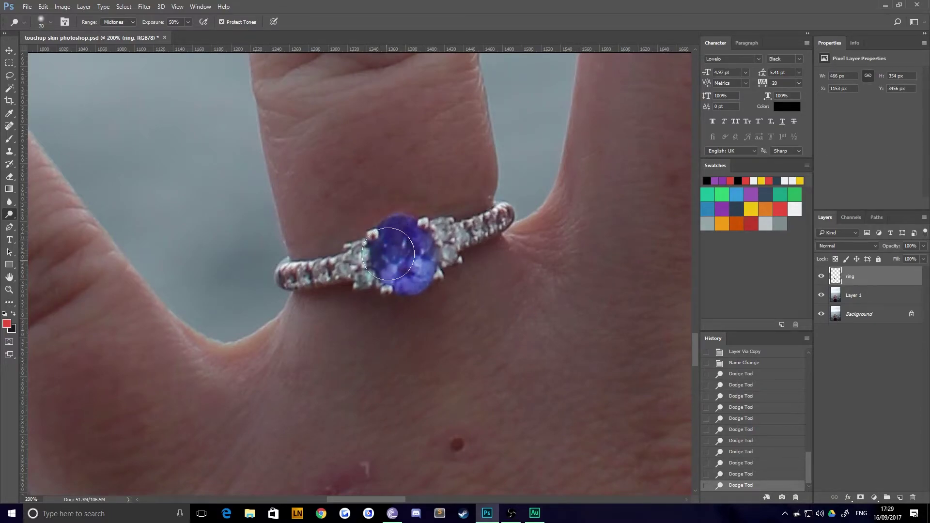
mouse_move(388, 253)
mouse_down()
mouse_move(416, 264)
mouse_move(408, 250)
mouse_move(421, 261)
mouse_move(417, 241)
mouse_move(395, 247)
mouse_up()
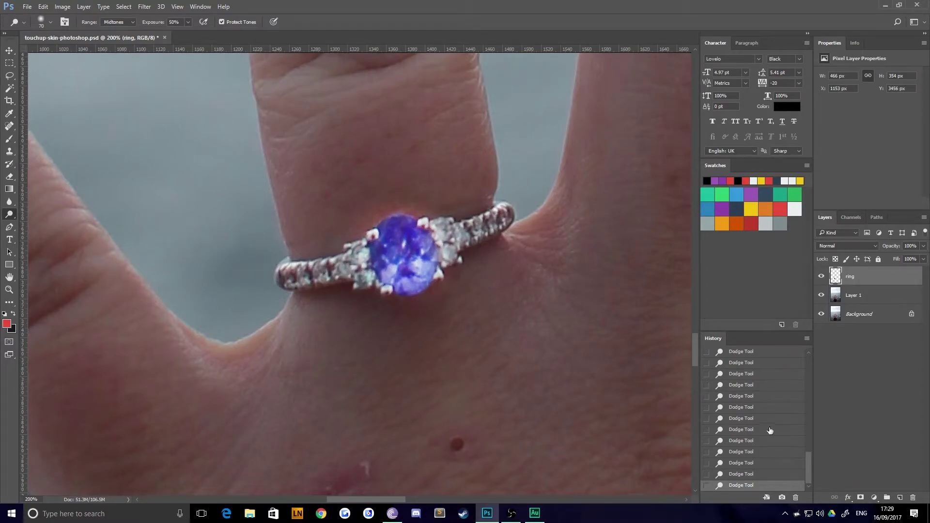
Step back through History, re-dodge the stone, then zoom out and toggle the ring layer to compare
click(752, 452)
click(750, 463)
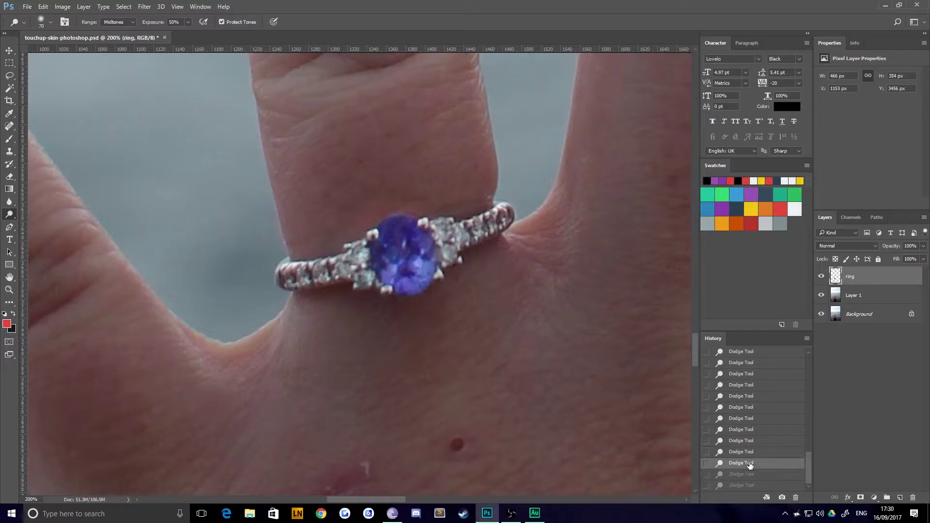
click(744, 454)
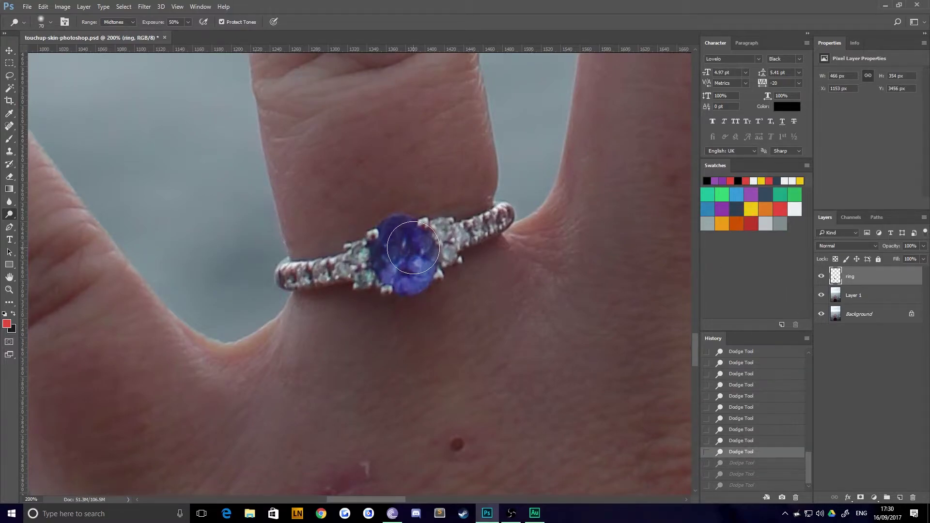
click(412, 249)
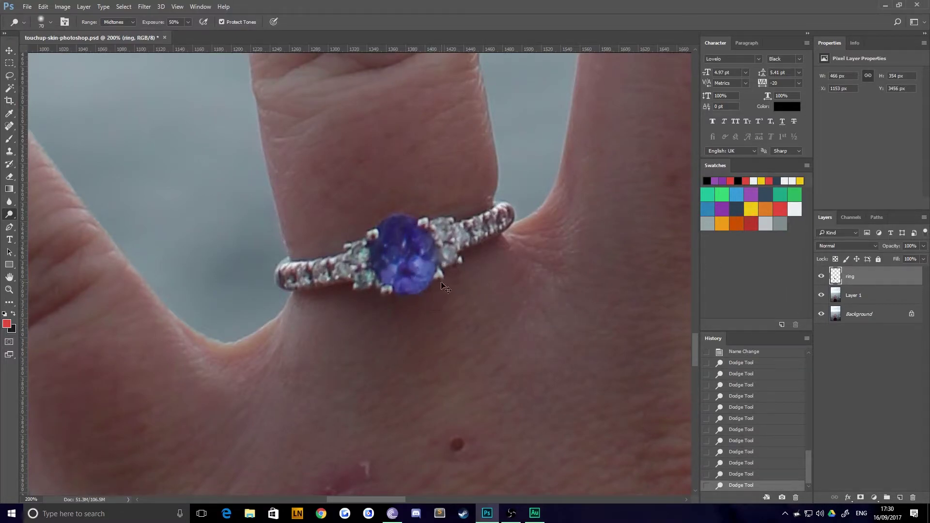
key(ctrl+minus)
key(ctrl+minus)
key(ctrl+minus)
key(ctrl+minus)
key(ctrl+minus)
key(ctrl+minus)
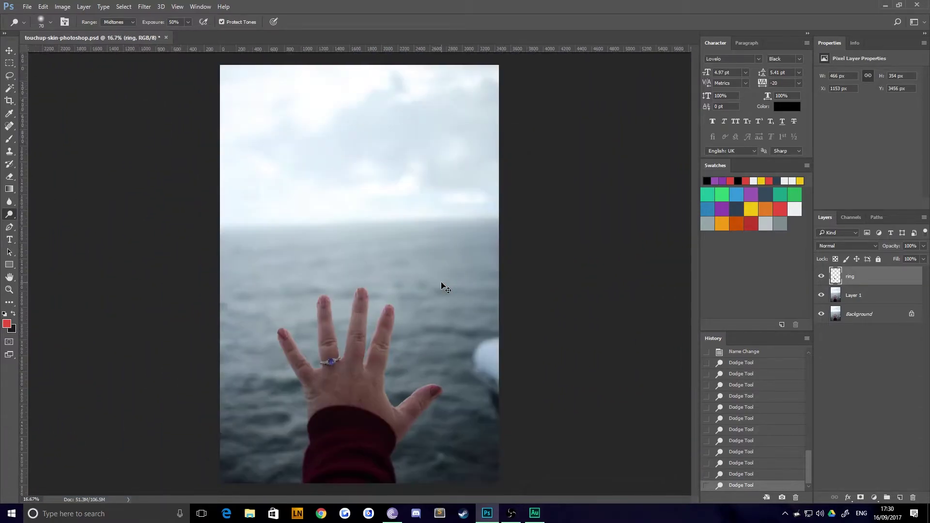
click(821, 277)
Zoom in on the scar on the back of the hand and select the Clone Stamp tool
key(v)
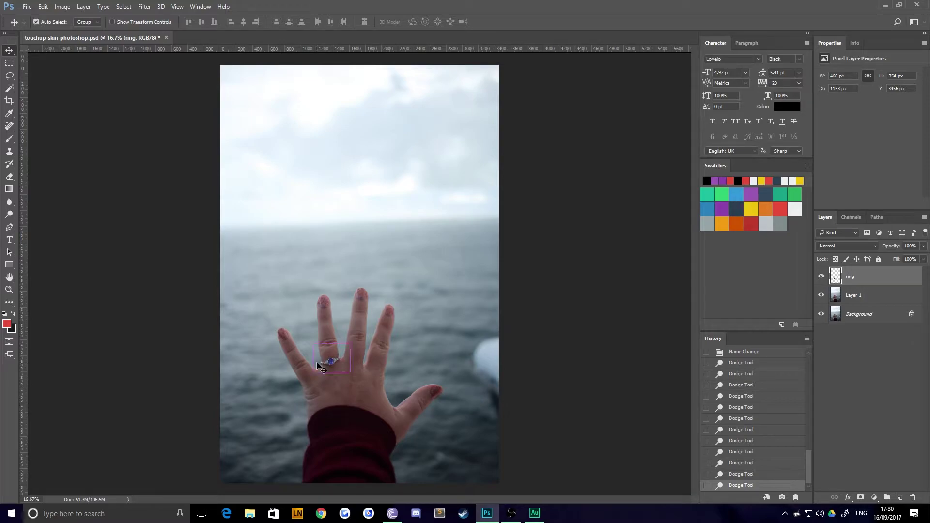
key(ctrl+plus)
key(ctrl+plus)
key(ctrl+plus)
key(ctrl+plus)
key(ctrl+plus)
drag(295, 381, 341, 223)
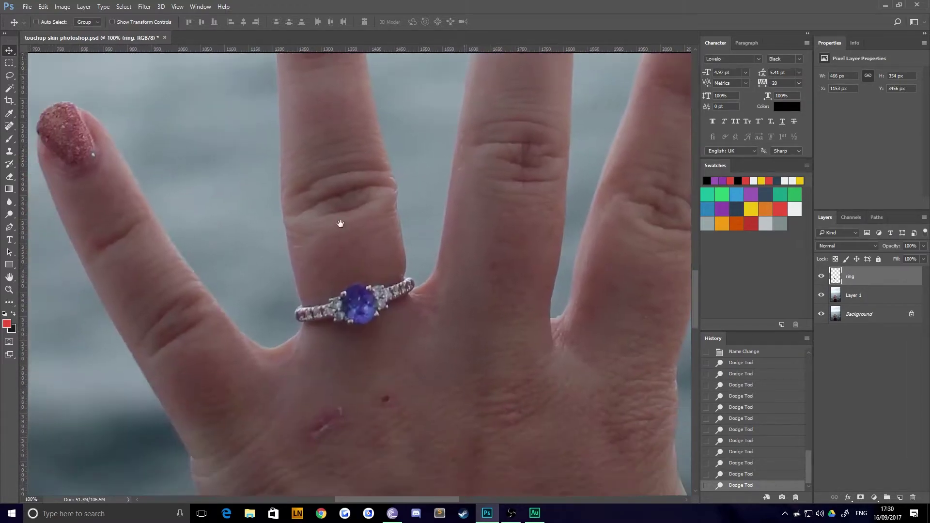
drag(337, 464, 353, 311)
key(ctrl+plus)
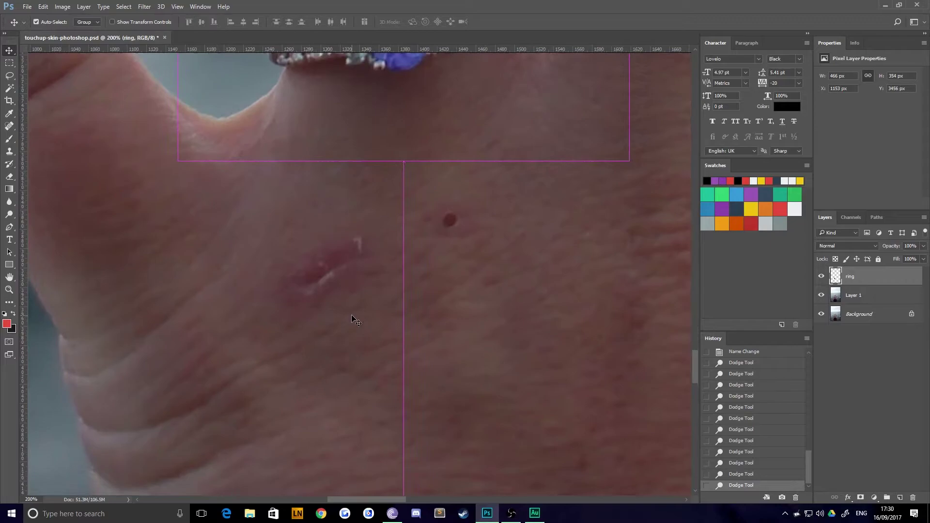
scroll(353, 270, up, 3)
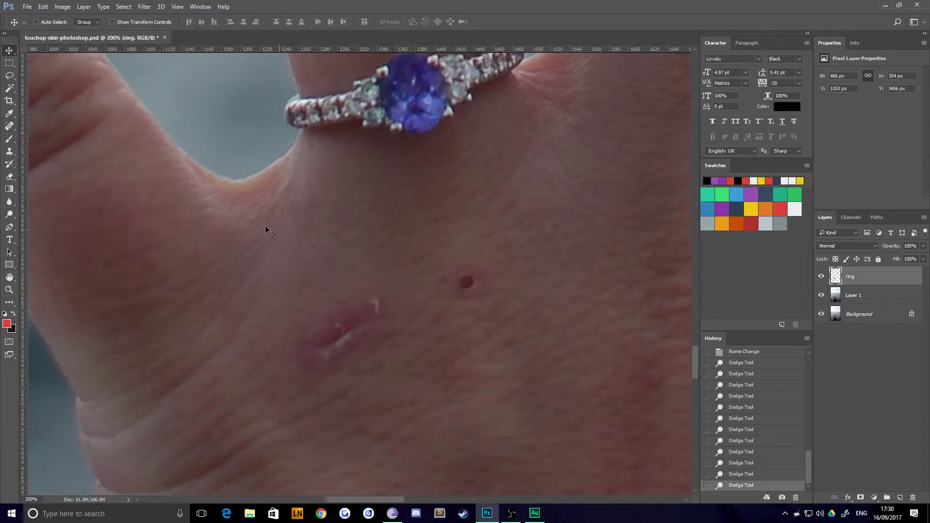
click(12, 154)
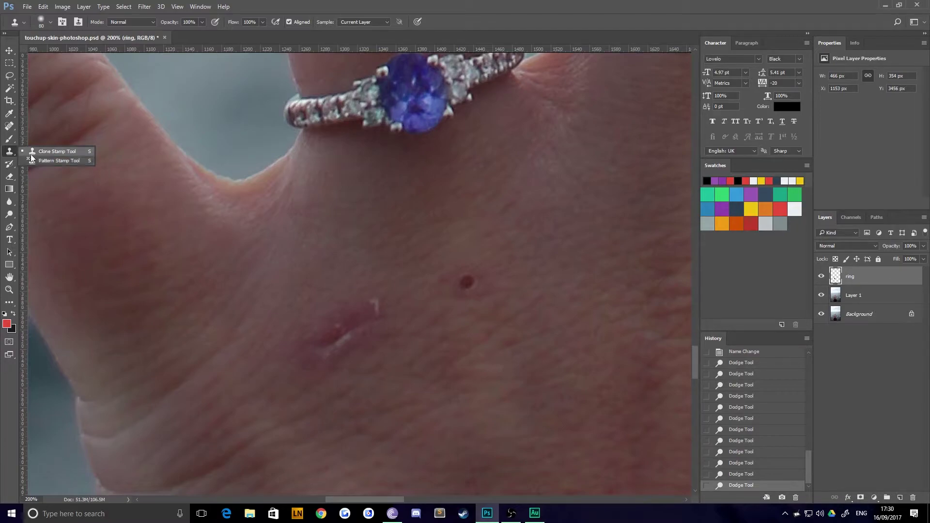
click(44, 152)
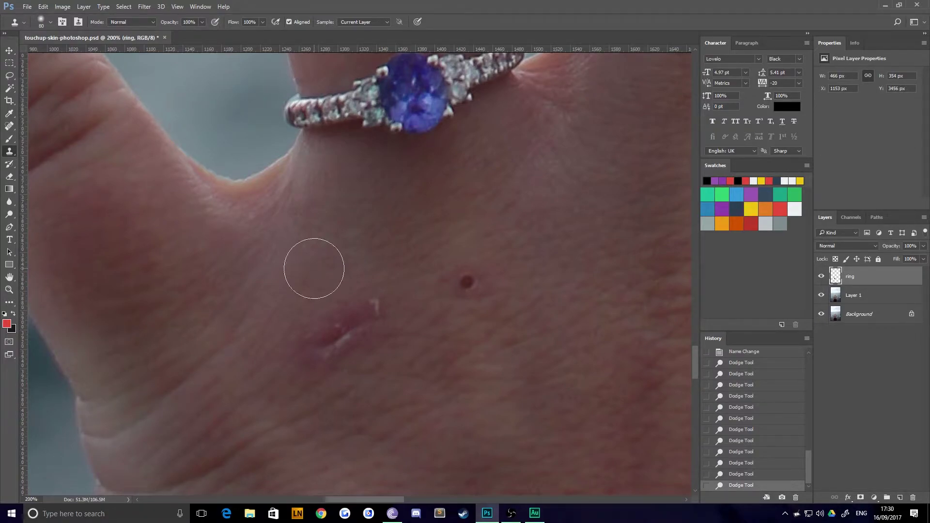
click(314, 268)
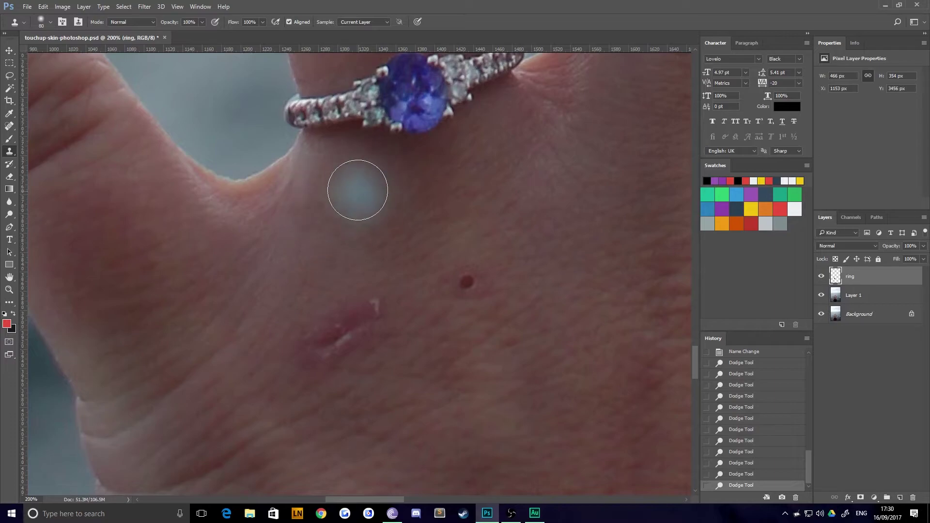
drag(348, 178, 381, 227)
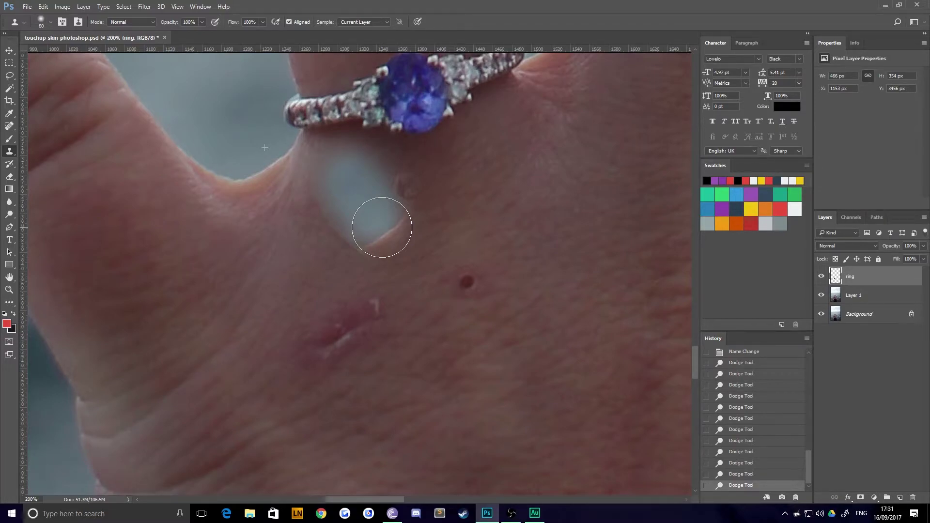
drag(382, 228, 484, 320)
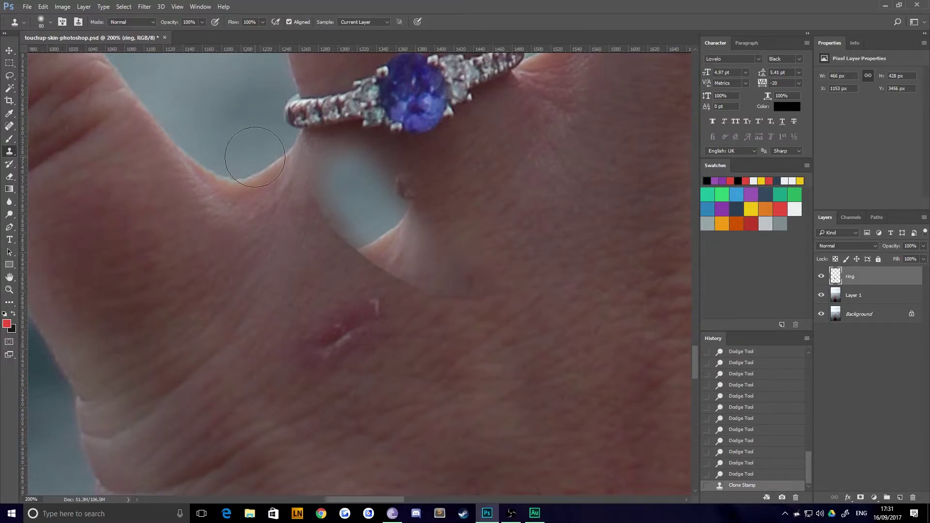
drag(255, 157, 358, 242)
mouse_move(378, 122)
mouse_down()
mouse_move(364, 146)
mouse_move(477, 224)
mouse_up()
drag(484, 184, 547, 209)
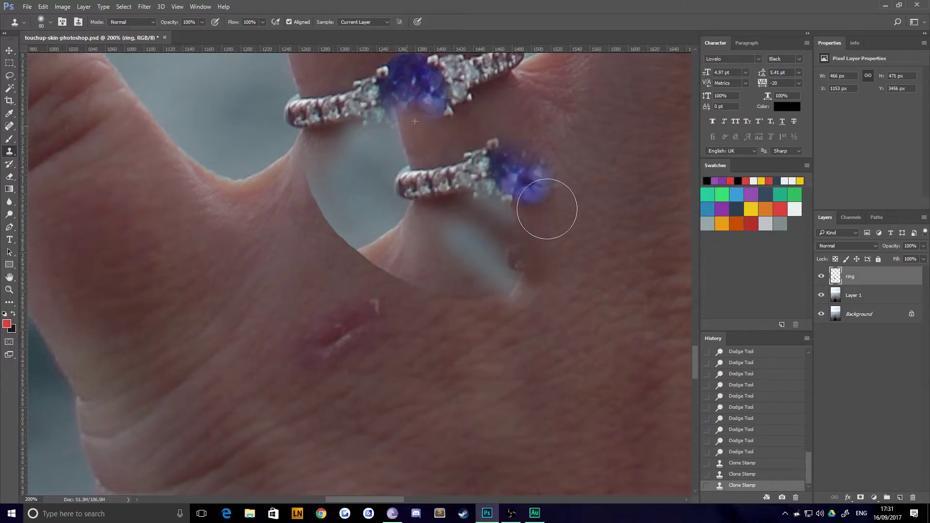
drag(458, 283, 432, 253)
key(ctrl+alt+z)
key(ctrl+alt+z)
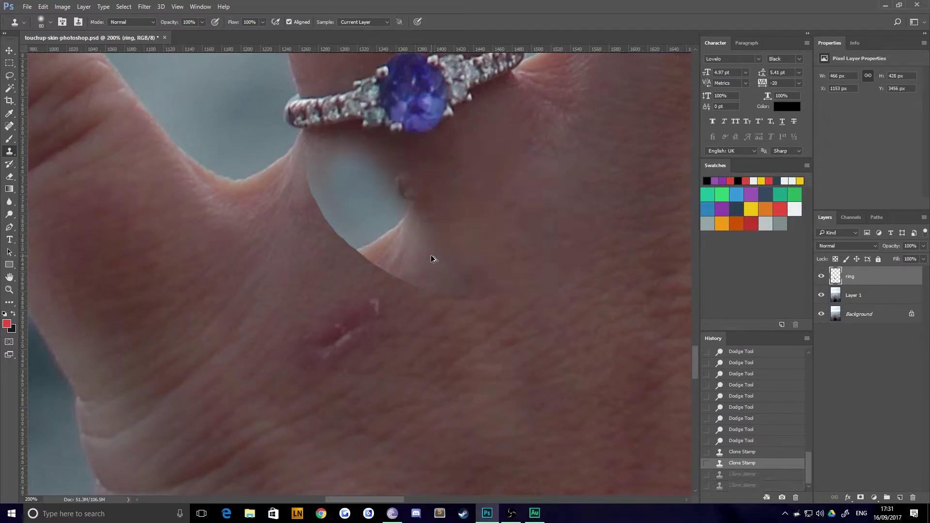
key(ctrl+alt+z)
key(ctrl+alt+z)
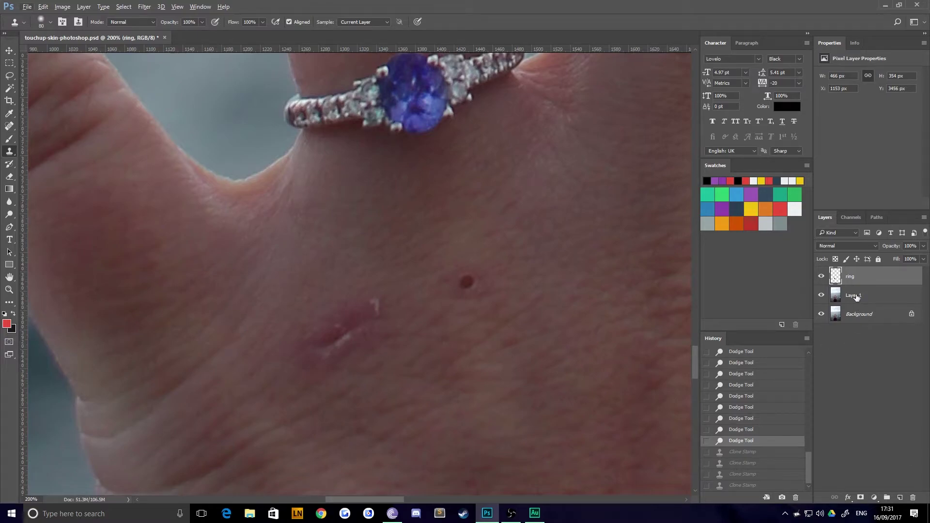
Lasso the back of the hand on Layer 1 and copy that skin onto a new layer
click(856, 296)
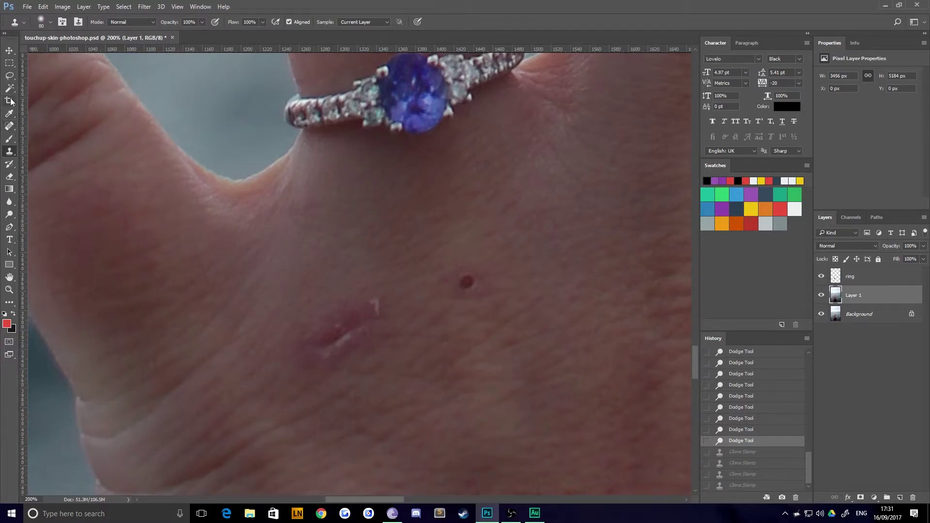
click(9, 75)
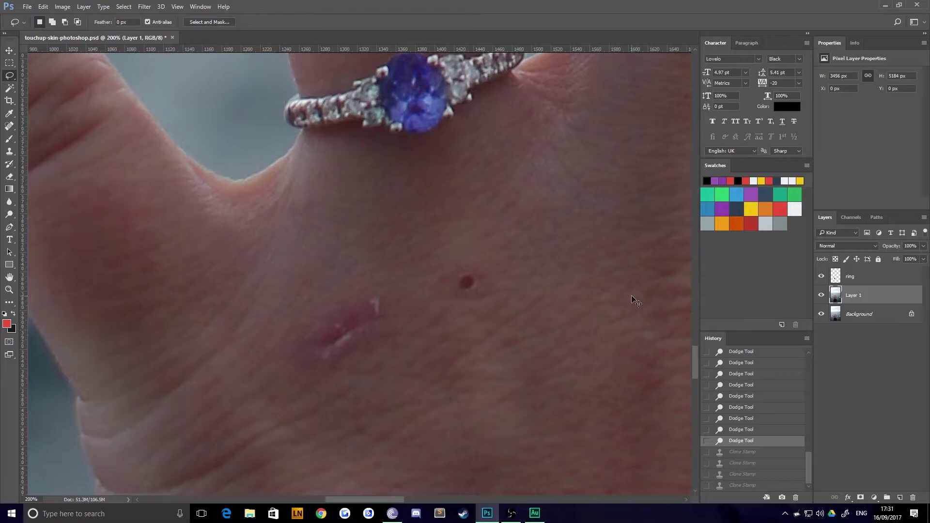
key(ctrl+minus)
mouse_move(443, 379)
mouse_down()
mouse_move(532, 254)
mouse_move(476, 208)
mouse_move(402, 215)
mouse_move(329, 246)
mouse_move(252, 257)
mouse_up()
drag(264, 420, 441, 381)
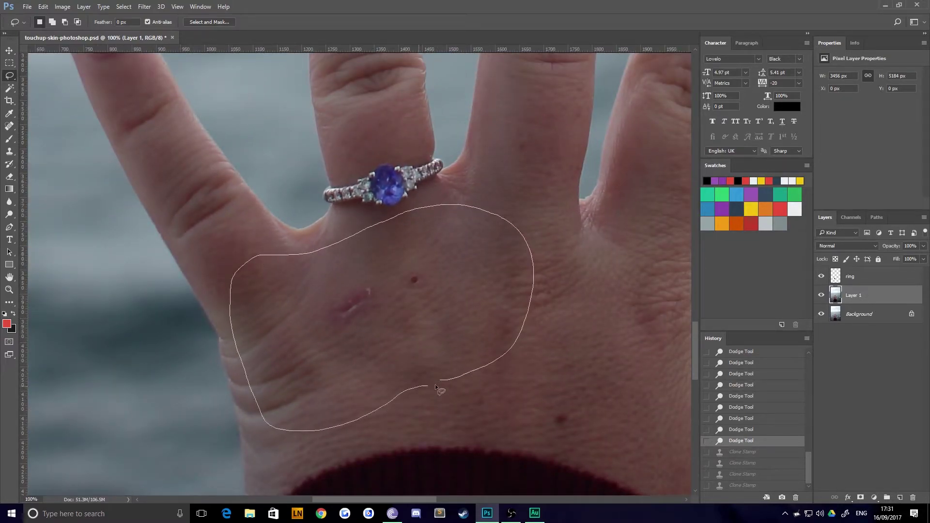
key(ctrl+j)
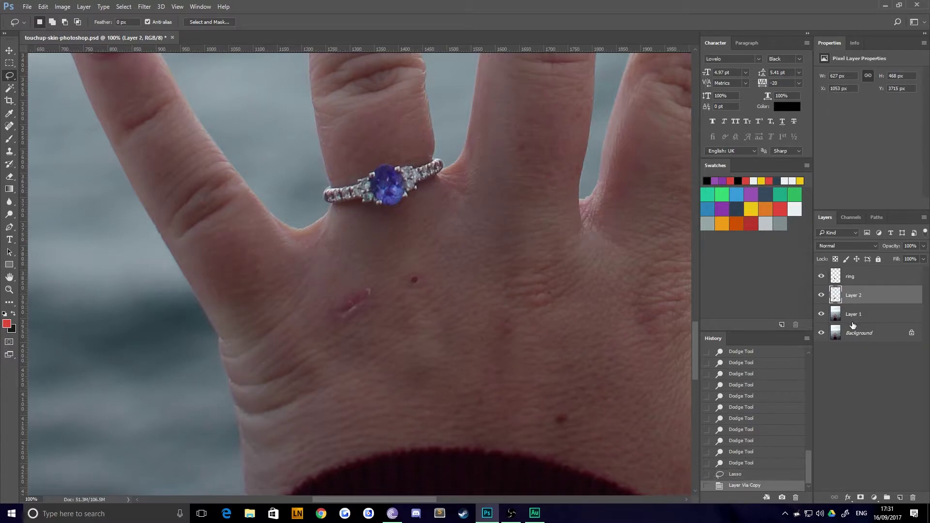
Move the new layer above the ring layer and rename it 'coverup'
key(ctrl+bracketright)
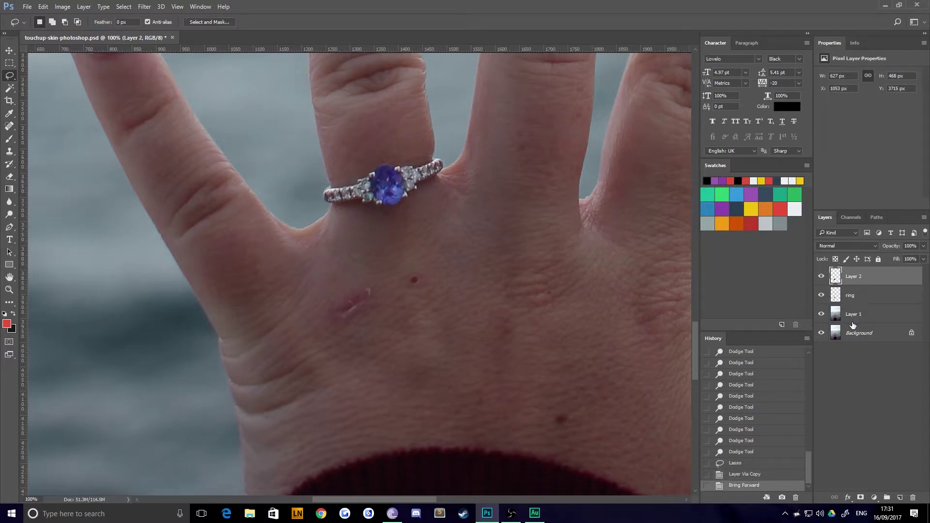
double_click(854, 278)
text(coverup)
key(Return)
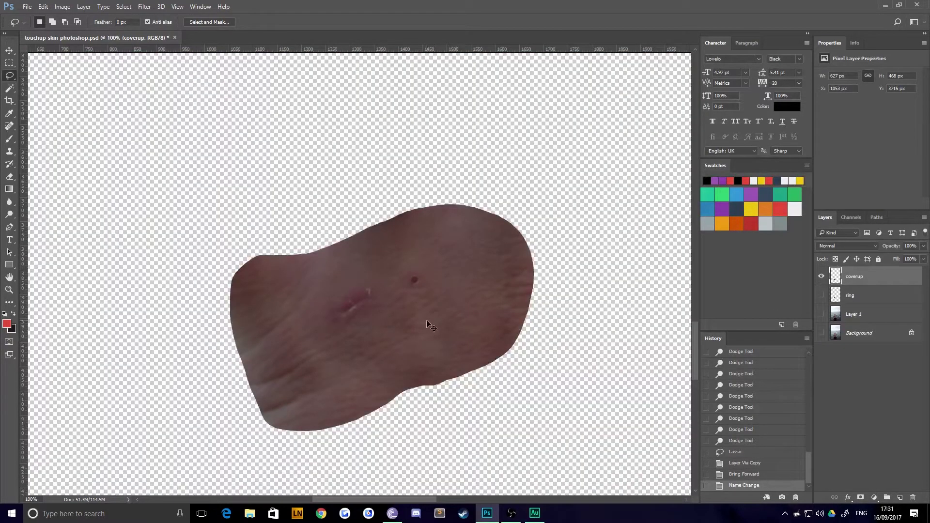
Sample clean skin with the Clone Stamp and paint it over the dark mole
key(ctrl+plus)
key(ctrl+plus)
drag(395, 357, 320, 270)
key(ctrl+minus)
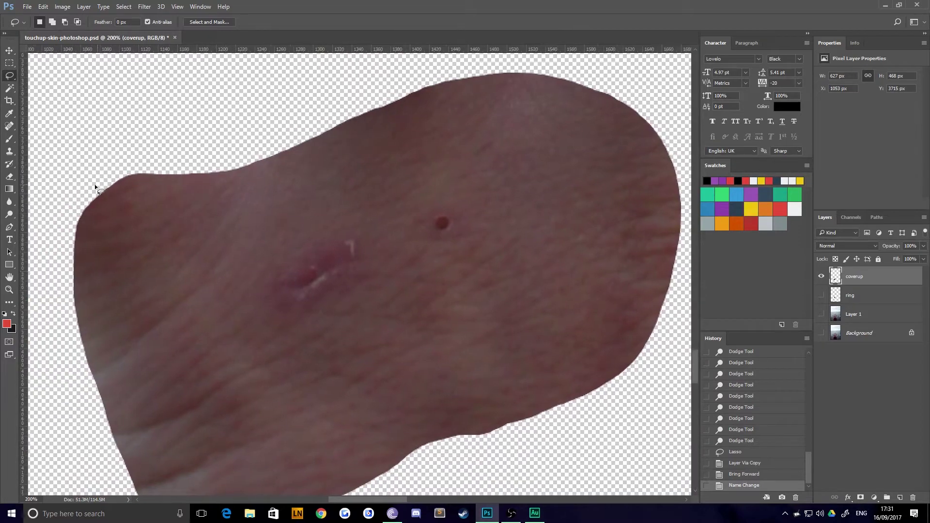
click(9, 151)
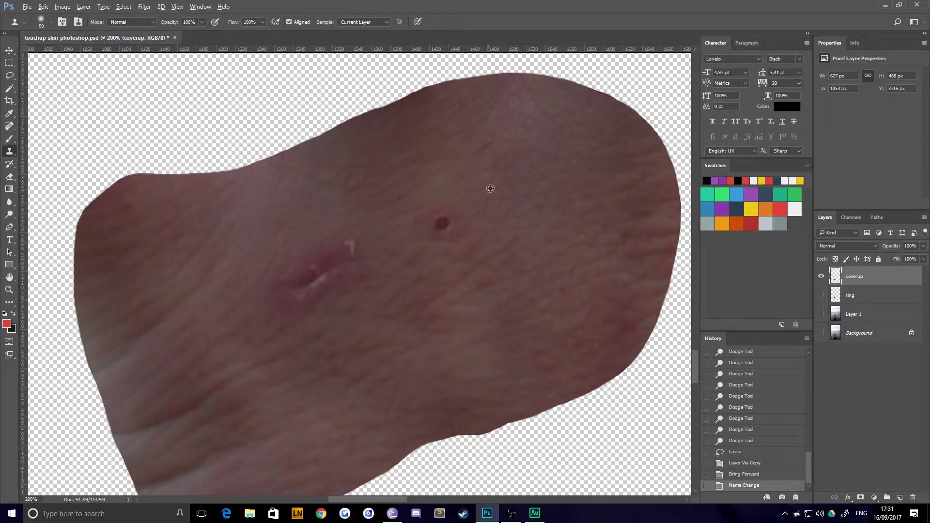
alt+click(502, 198)
click(438, 224)
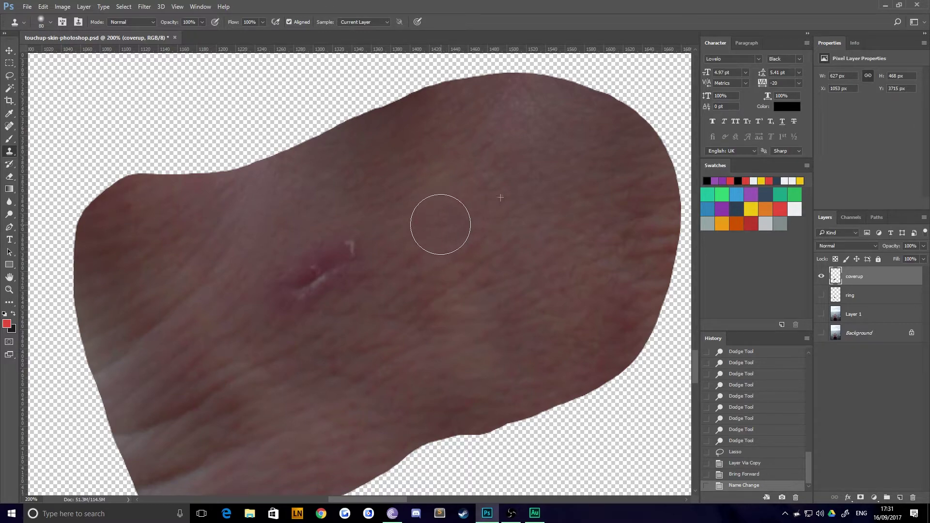
click(439, 221)
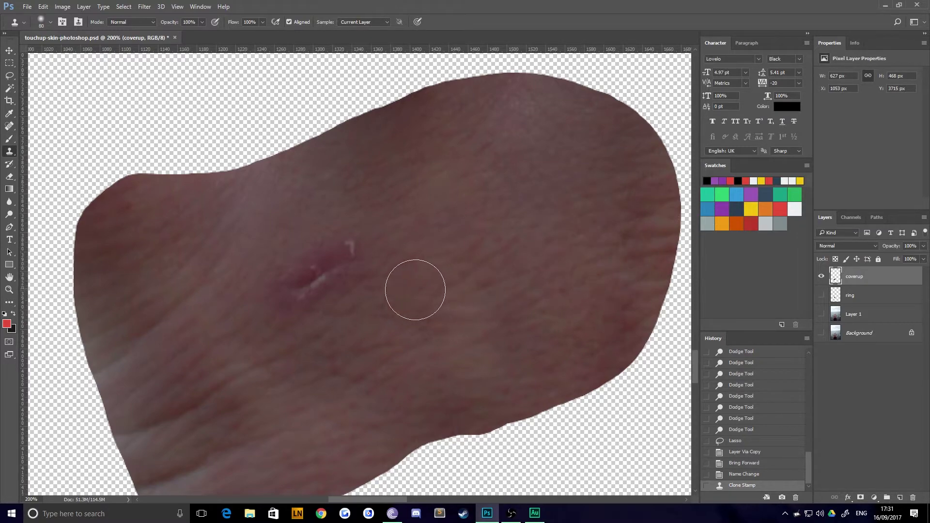
Shrink the brush, centre the scratch in view, and toggle the coverup layer to check it
key(b)
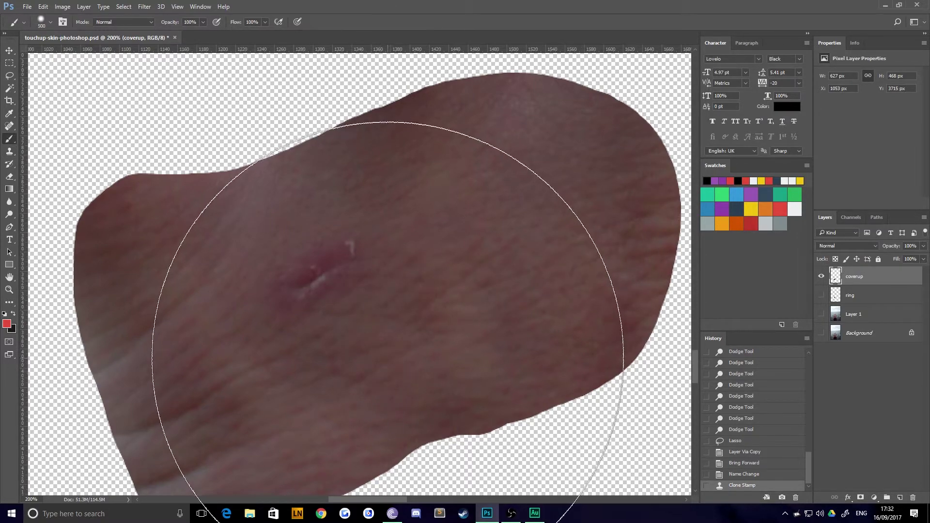
key(bracketleft)
key(bracketleft)
key(bracketleft)
key(bracketleft)
key(bracketleft)
key(bracketleft)
key(bracketleft)
key(bracketleft)
key(bracketleft)
key(bracketleft)
key(bracketleft)
key(bracketleft)
key(bracketleft)
key(bracketleft)
key(bracketleft)
key(bracketleft)
key(bracketleft)
key(bracketleft)
key(bracketleft)
key(bracketleft)
key(bracketleft)
key(bracketleft)
key(bracketleft)
key(bracketleft)
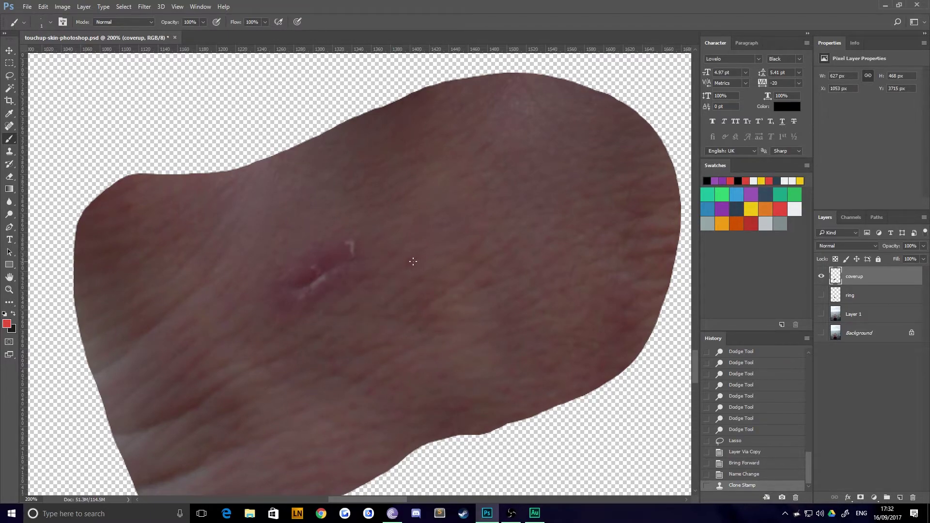
key(ctrl+minus)
key(ctrl+minus)
key(ctrl+minus)
key(ctrl+minus)
key(ctrl+minus)
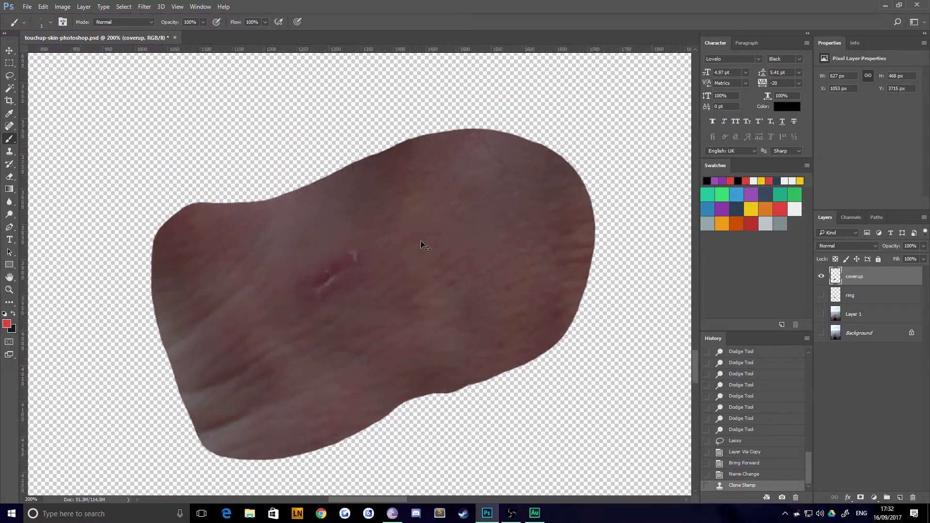
key(ctrl+plus)
key(ctrl+plus)
key(ctrl+plus)
key(ctrl+plus)
key(ctrl+plus)
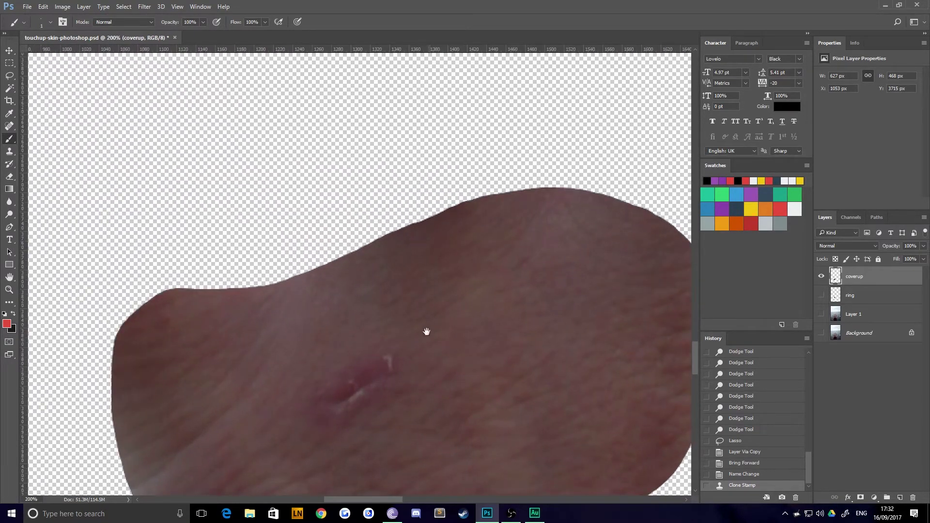
drag(427, 331, 314, 226)
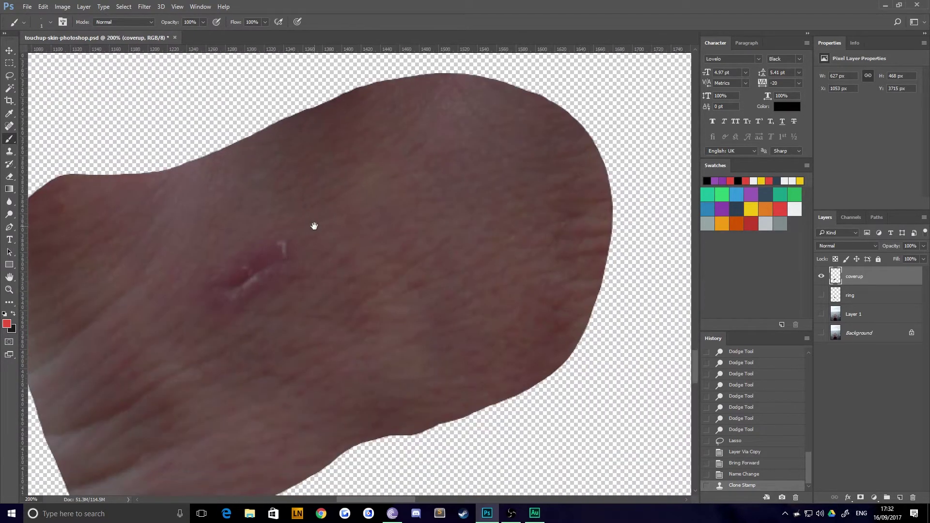
click(822, 276)
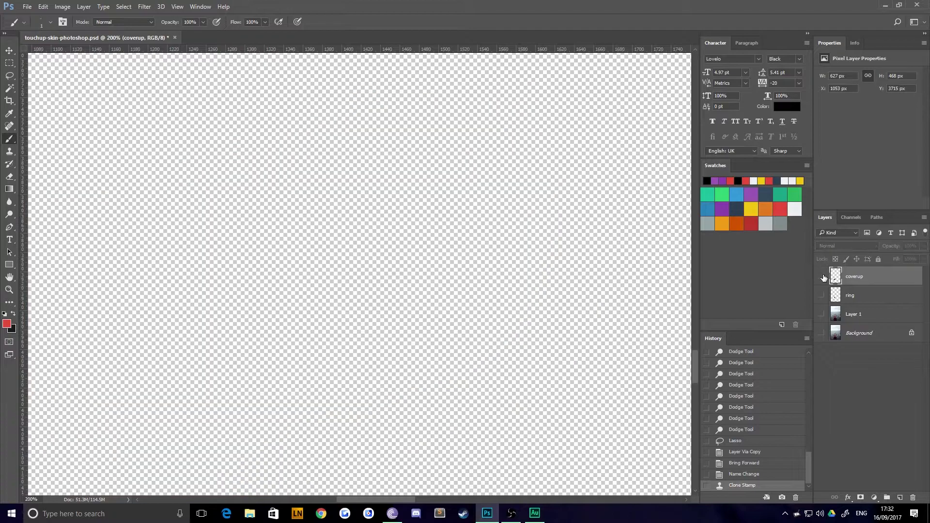
click(822, 276)
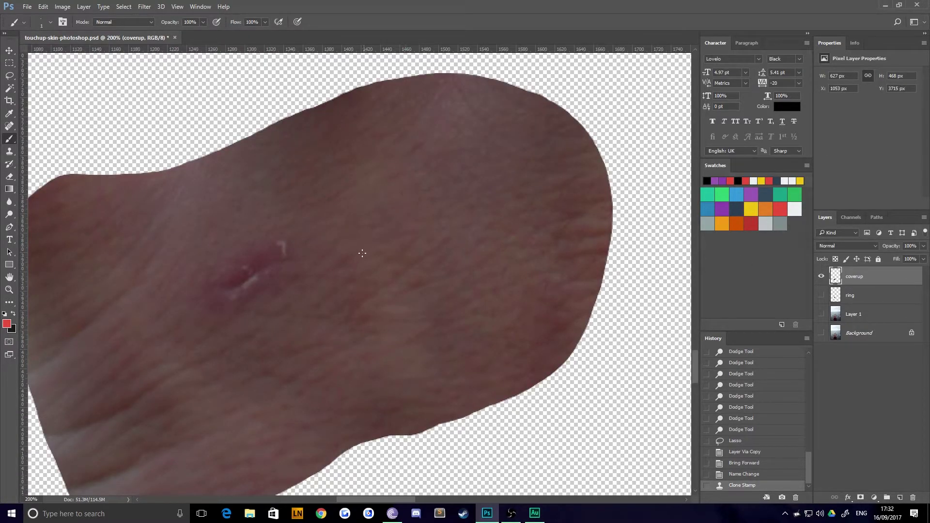
Clone more skin over the patch, reducing the clone brush to 40
click(11, 152)
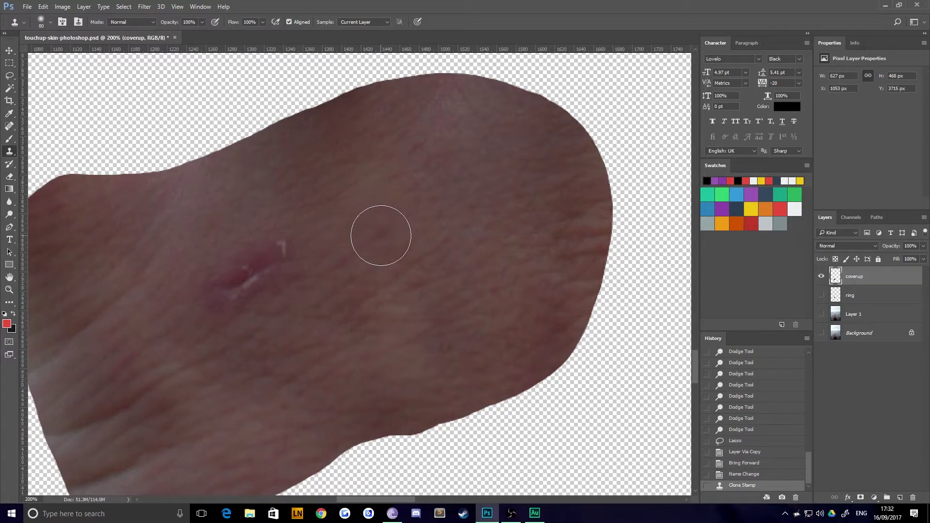
click(380, 235)
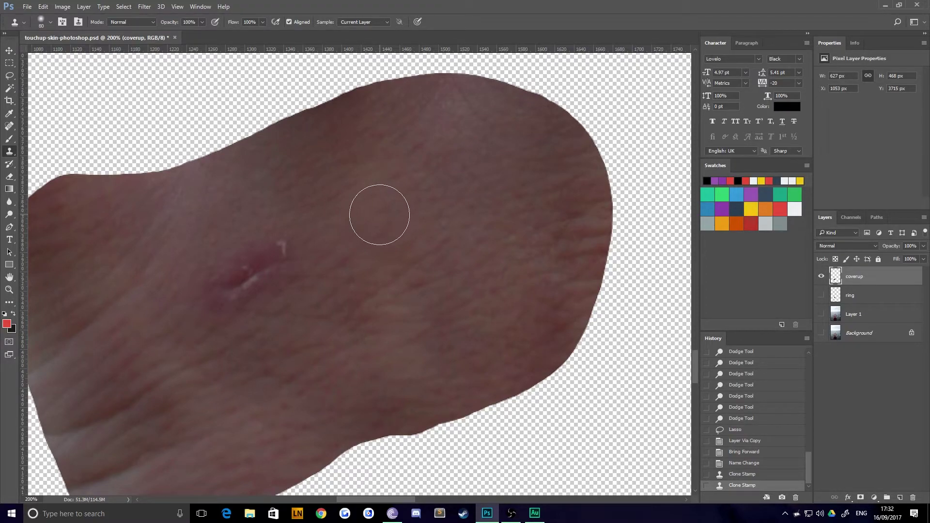
click(380, 213)
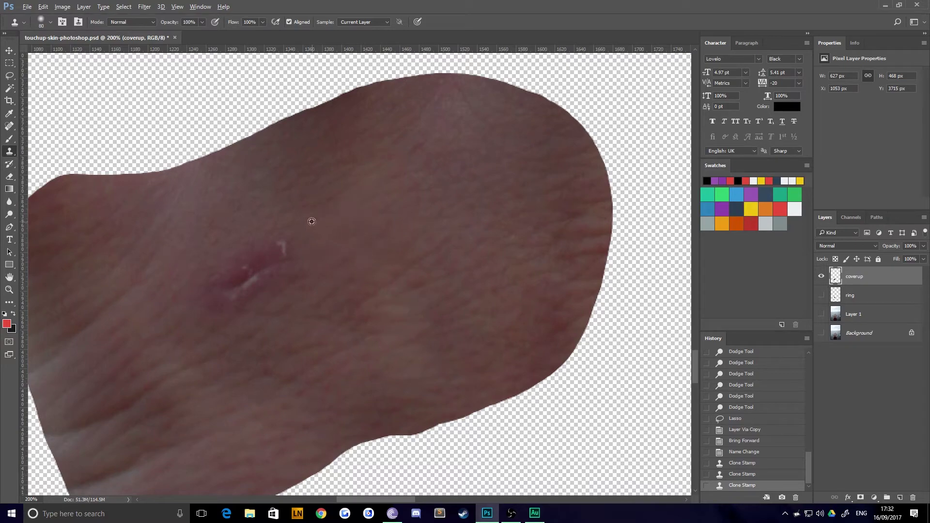
key(bracketleft)
key(bracketleft)
key(bracketleft)
key(bracketleft)
key(bracketleft)
click(353, 212)
Show Layer 1, toggle the coverup layer to confirm the mole is hidden, and add a clone stroke
click(823, 314)
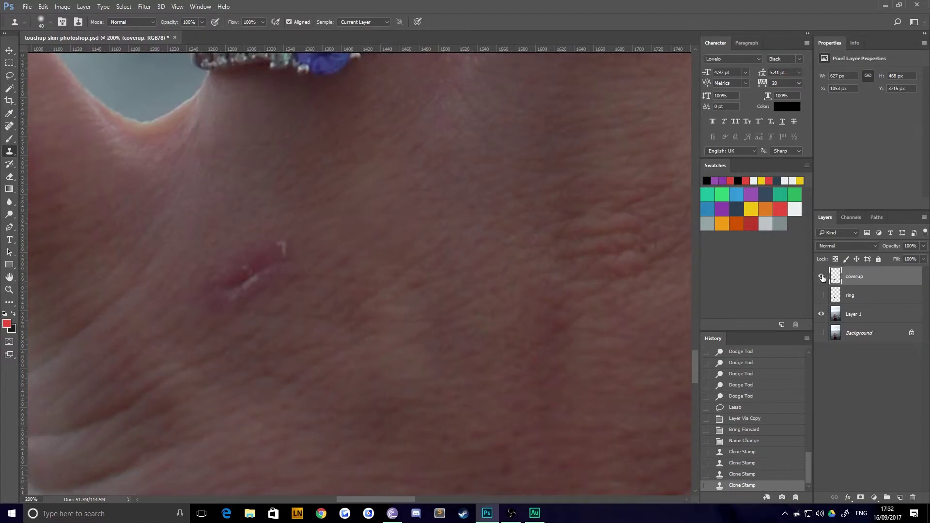
click(823, 276)
click(822, 277)
click(823, 276)
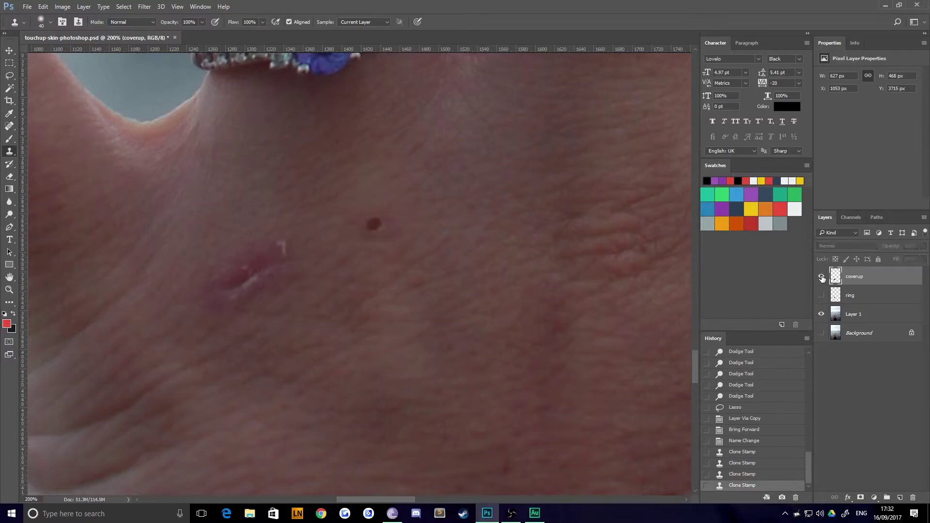
click(823, 276)
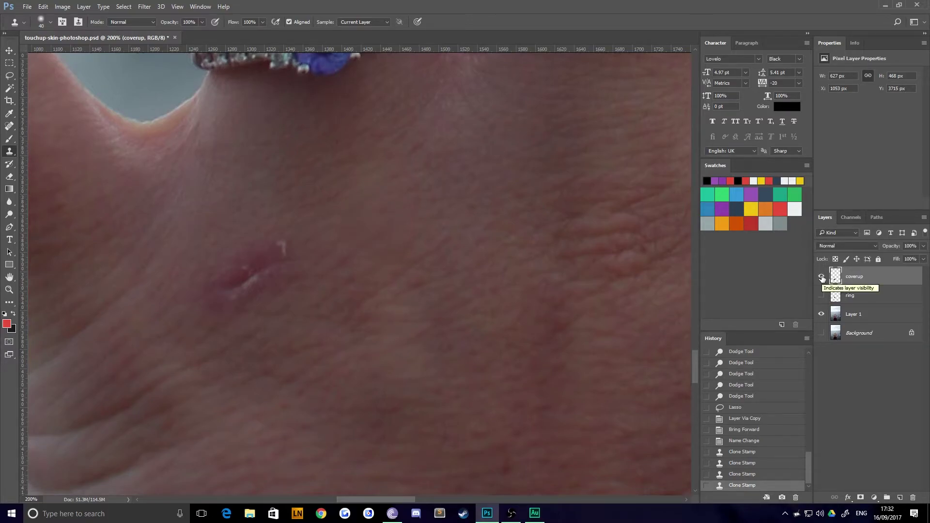
click(822, 276)
click(822, 276)
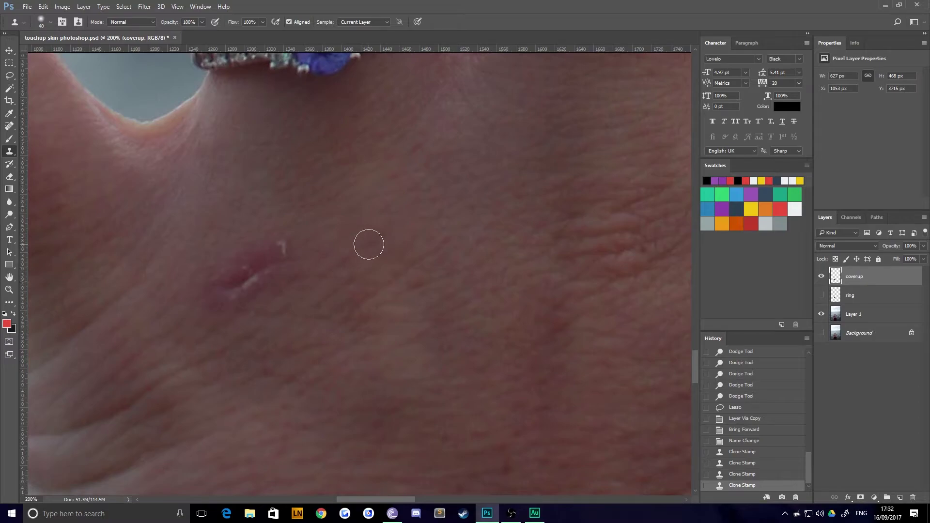
click(361, 249)
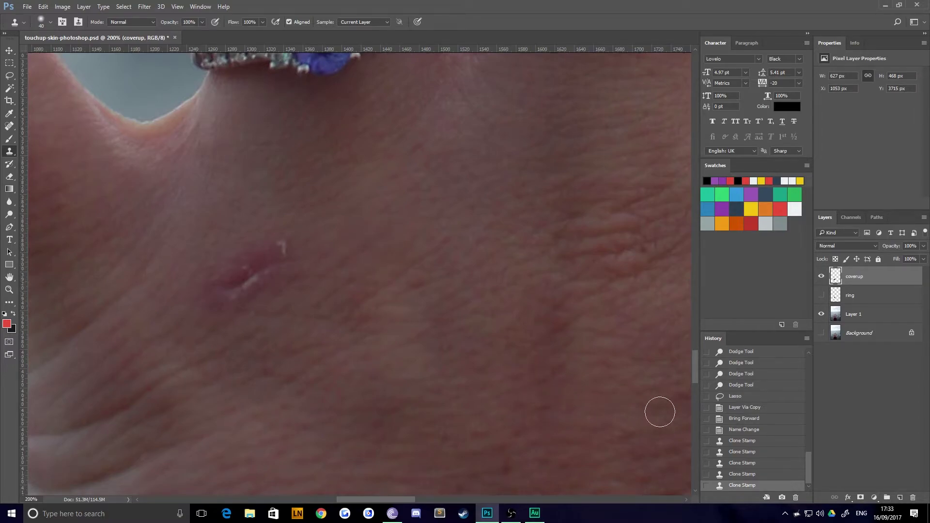
key(ctrl+minus)
key(ctrl+minus)
key(ctrl+minus)
key(ctrl+minus)
key(ctrl+minus)
key(ctrl+minus)
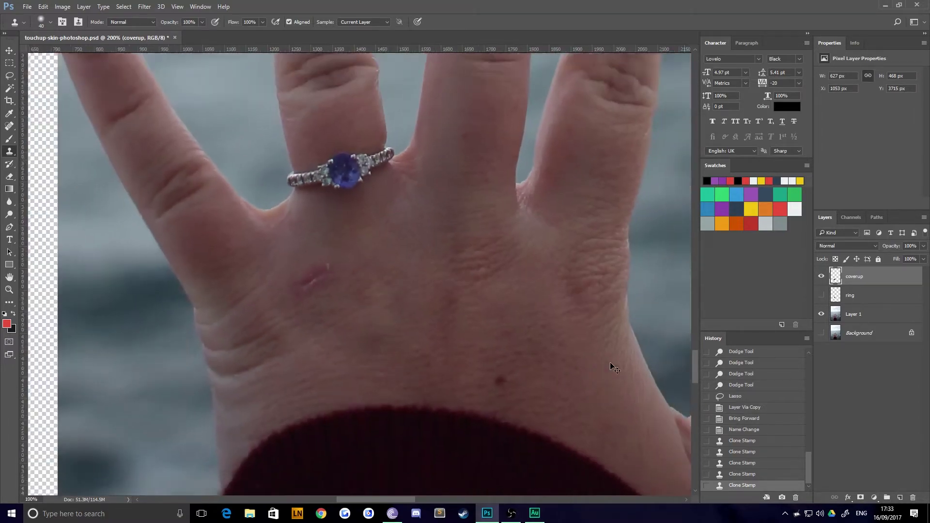
key(ctrl+minus)
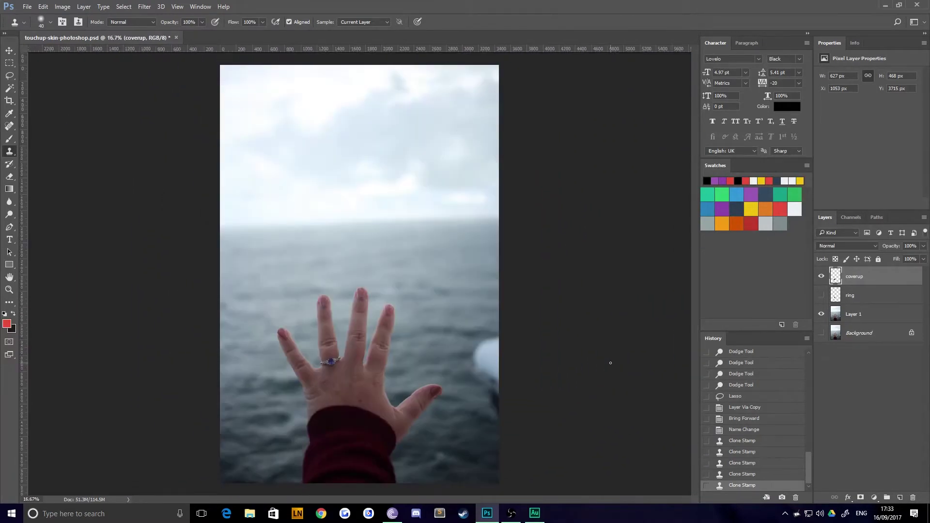
click(821, 277)
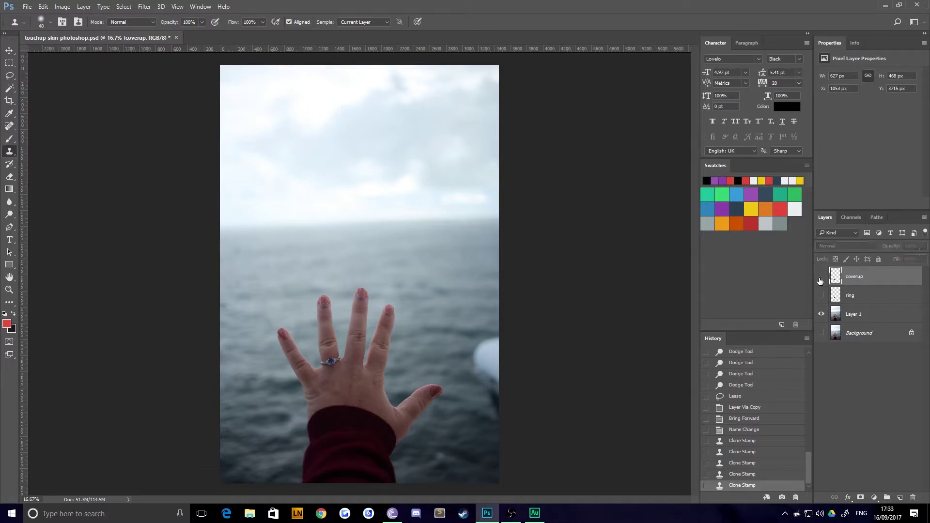
click(821, 280)
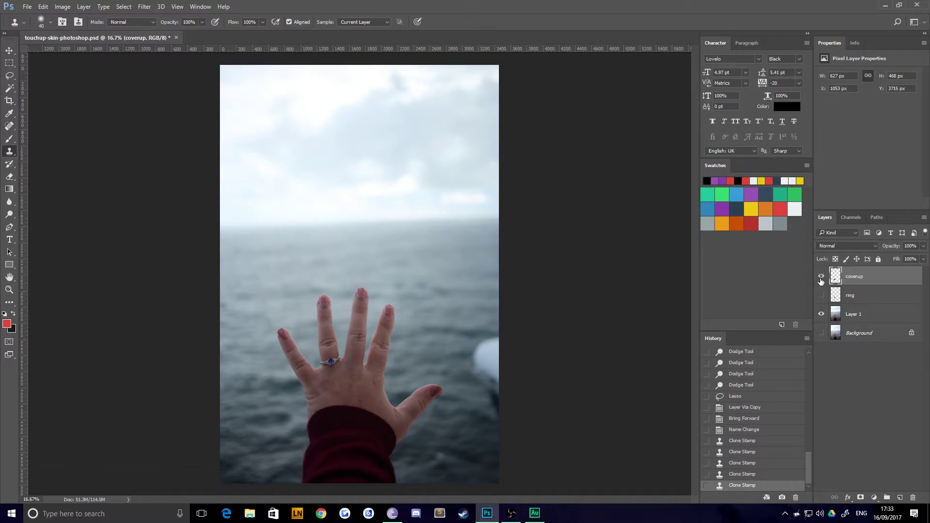
scroll(443, 377, up, 5)
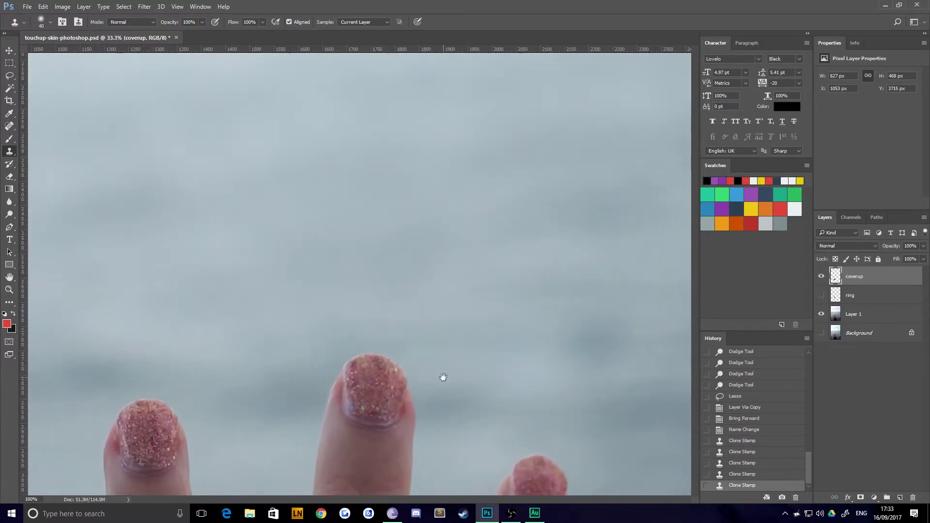
Centre the scratch in view and sample clean skin nearby, setting the clone brush to 45
drag(443, 377, 438, 184)
scroll(401, 235, down, 10)
scroll(332, 272, up, 3)
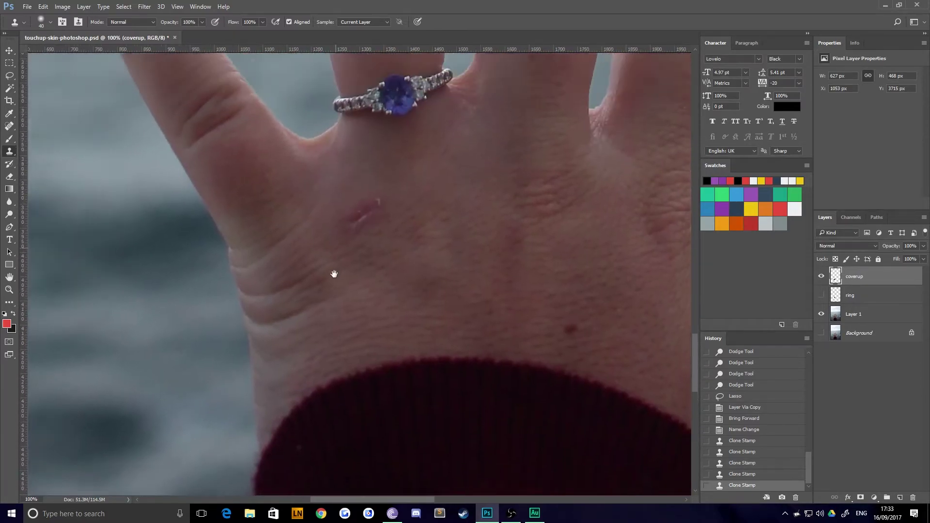
scroll(338, 280, up, 1)
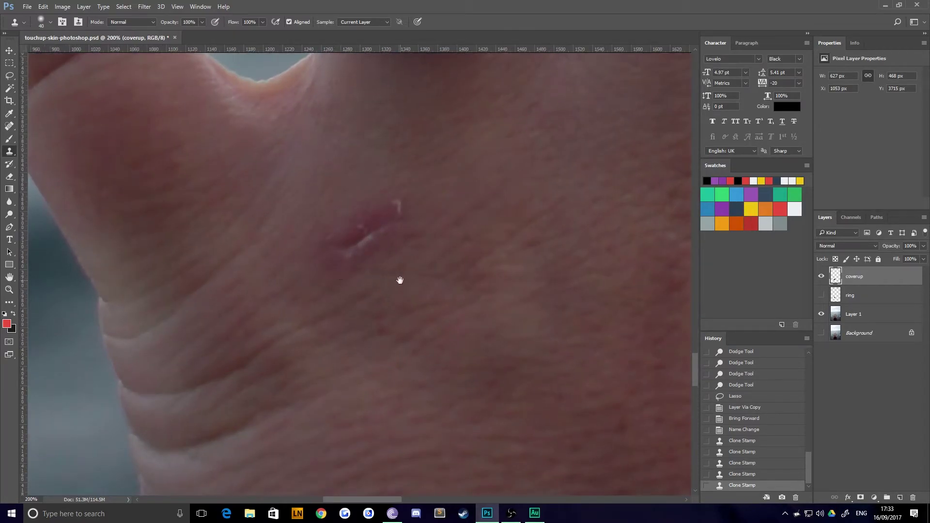
drag(400, 280, 384, 299)
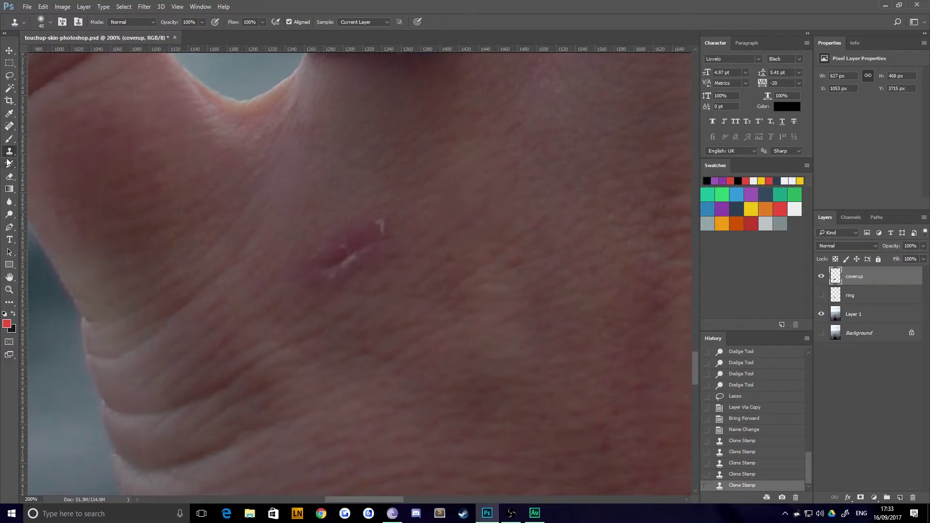
key(bracketright)
alt+click(405, 100)
key(bracketright)
key(bracketright)
key(bracketright)
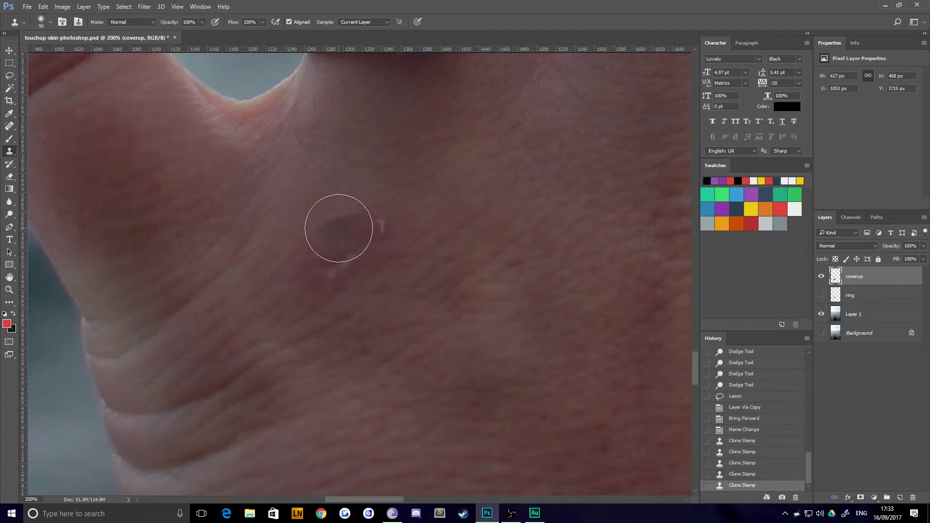
key(bracketleft)
key(bracketleft)
key(bracketleft)
key(bracketleft)
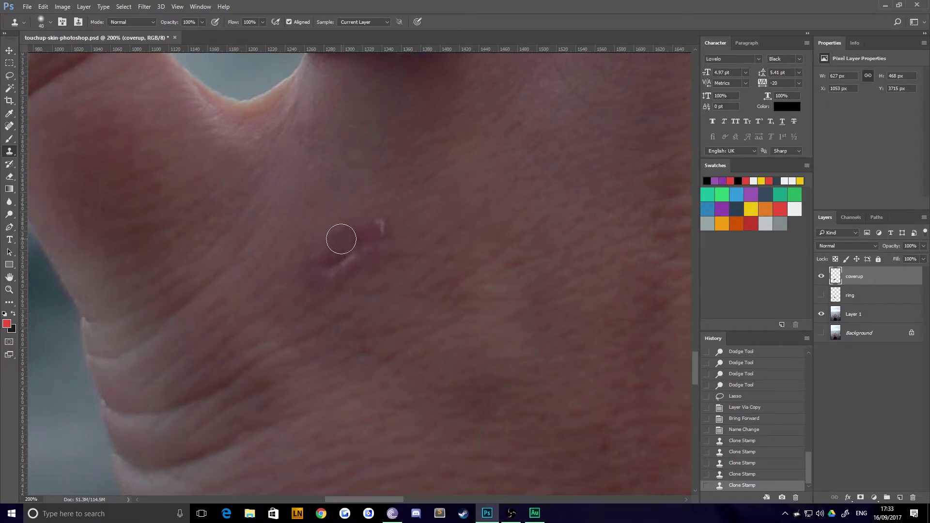
Clone clean skin over the red scratch, undoing a bad dab and resampling
click(336, 237)
key(bracketleft)
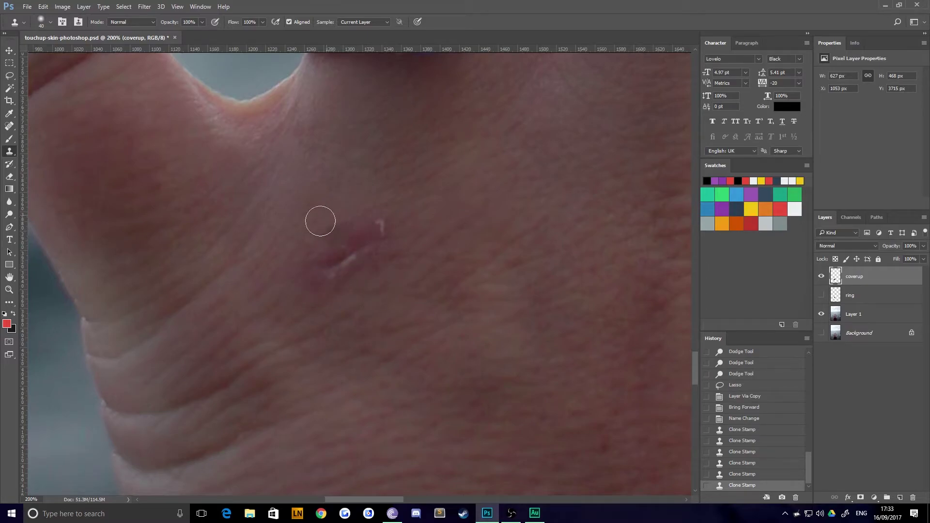
key(ctrl+z)
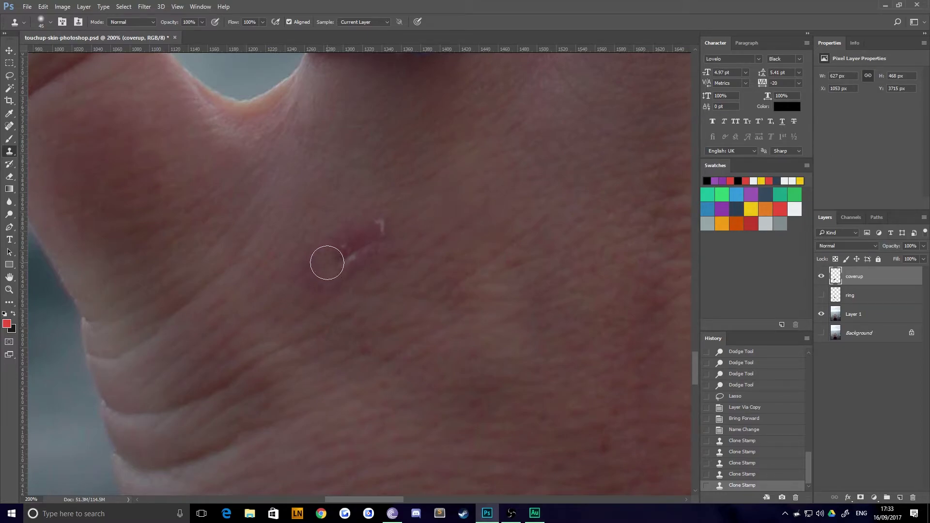
key(bracketright)
key(bracketright)
key(bracketright)
key(bracketright)
alt+click(340, 318)
mouse_move(338, 280)
mouse_down()
mouse_move(335, 262)
mouse_move(330, 275)
mouse_move(328, 266)
mouse_move(332, 274)
mouse_move(359, 264)
mouse_up()
alt+click(298, 337)
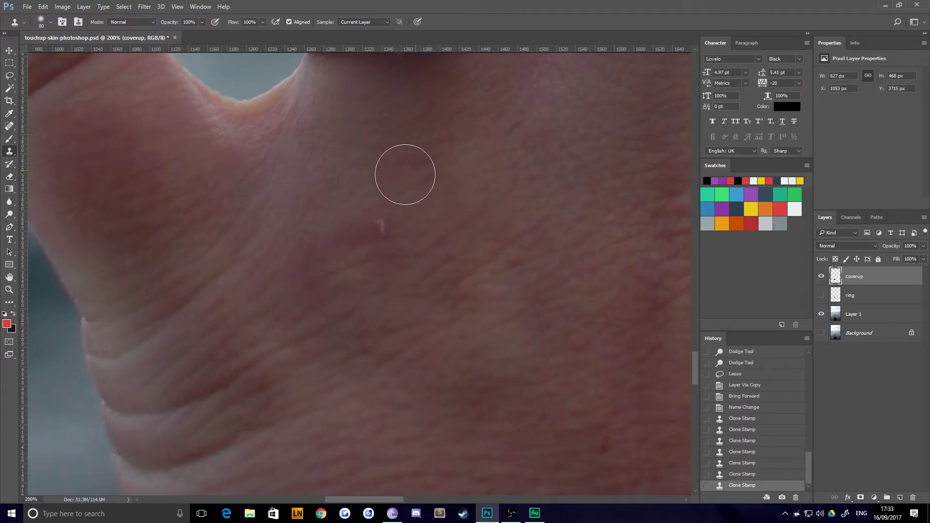
Clone away the white hook mark and small white marks, then blend the patched skin
alt+click(442, 258)
mouse_move(411, 249)
mouse_down()
mouse_move(373, 248)
mouse_move(389, 261)
mouse_up()
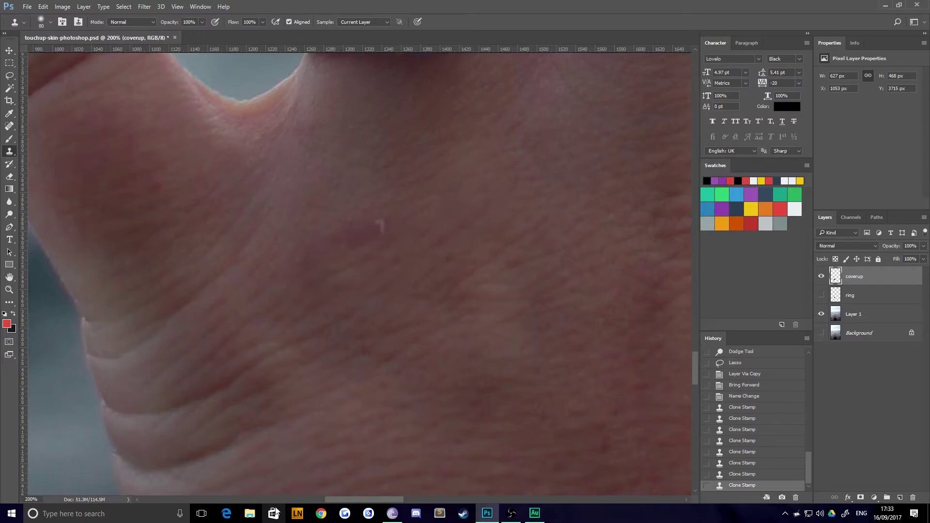
alt+click(318, 328)
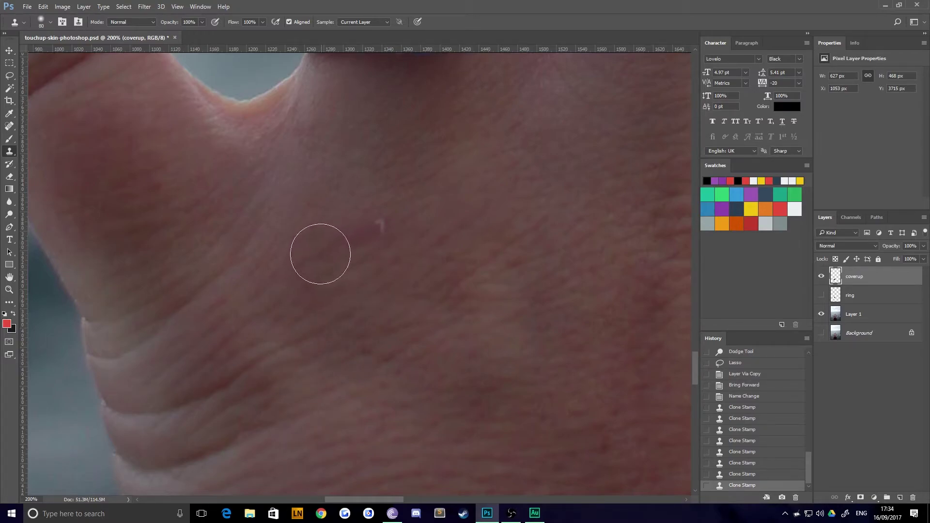
click(323, 250)
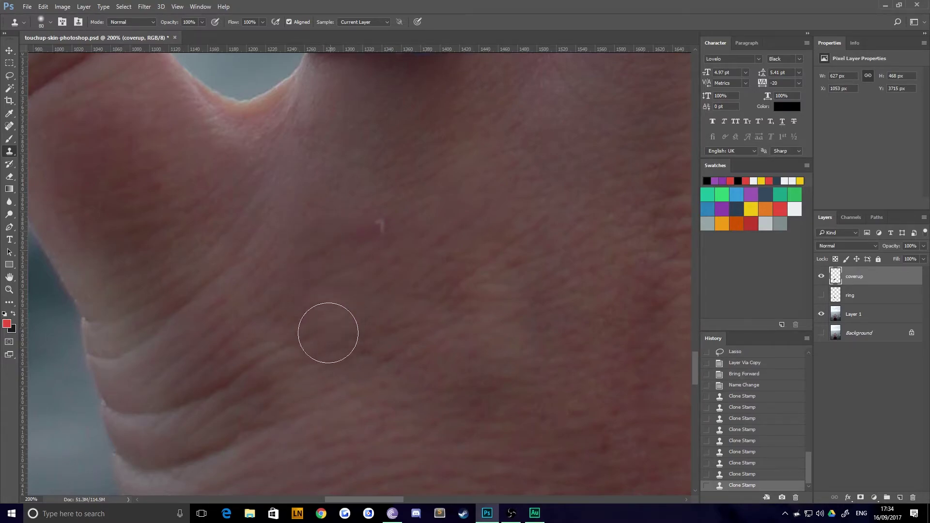
alt+click(257, 280)
mouse_move(380, 226)
mouse_down()
mouse_move(368, 233)
mouse_move(385, 224)
mouse_up()
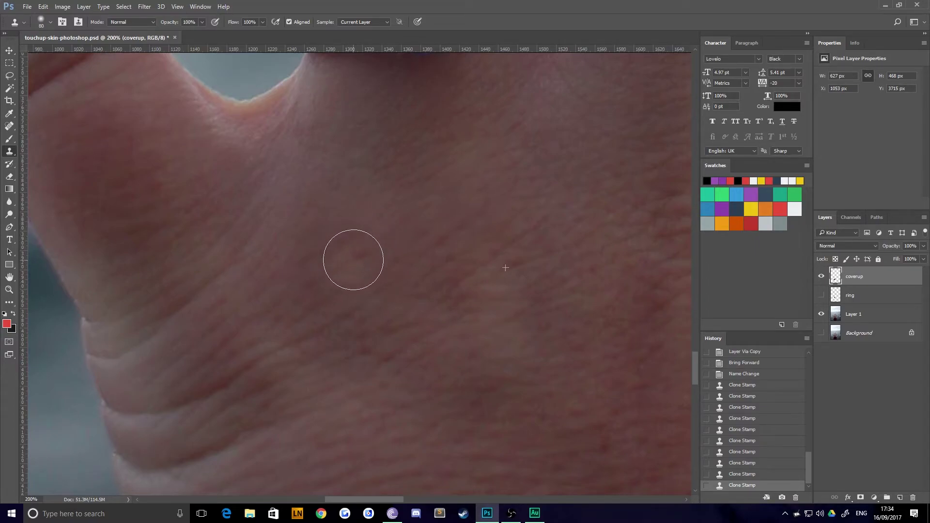
drag(354, 260, 405, 235)
click(333, 295)
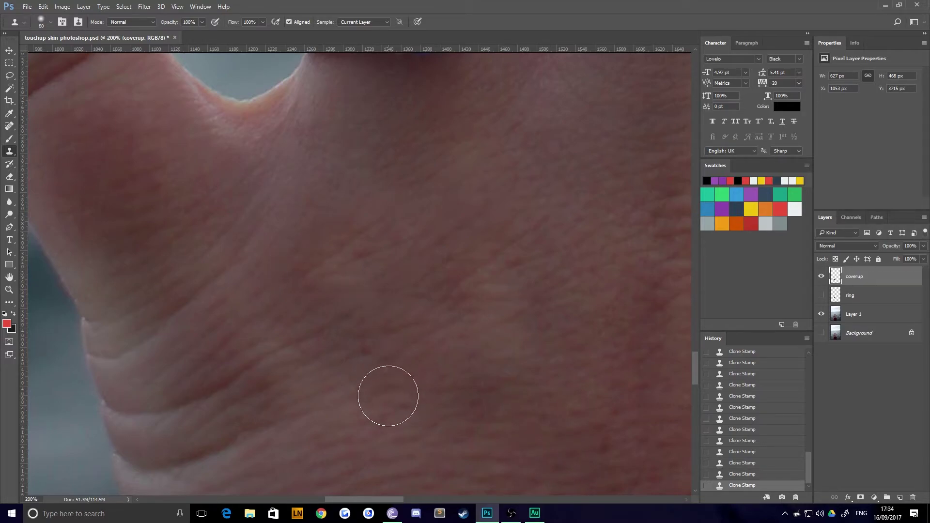
scroll(387, 396, down, 4)
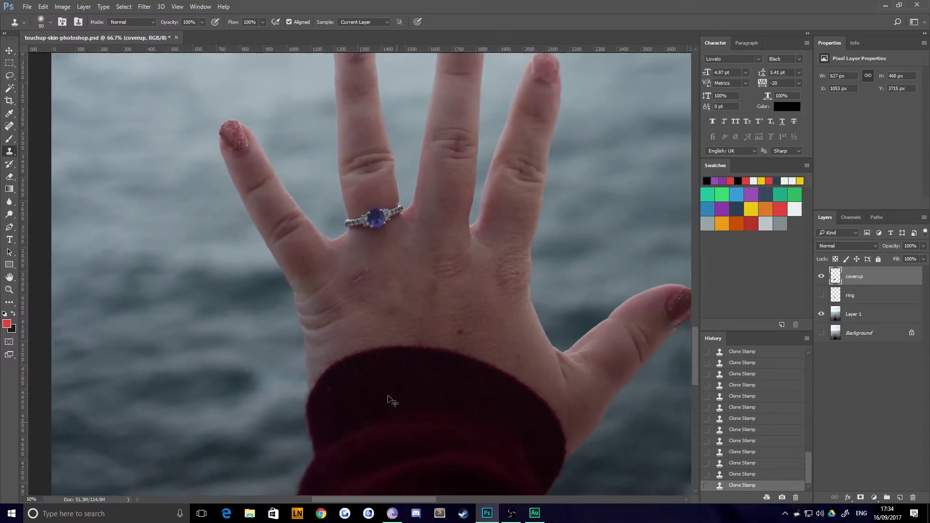
scroll(388, 396, down, 2)
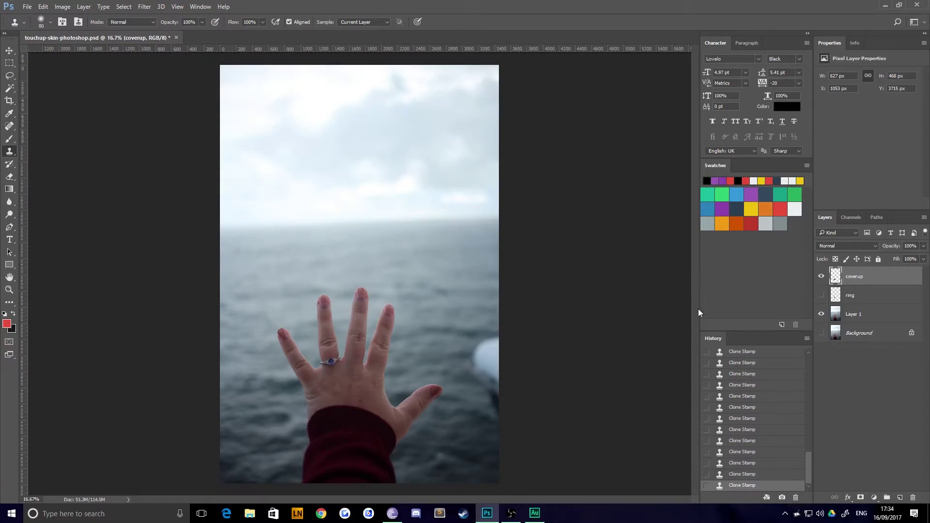
click(821, 277)
click(821, 277)
click(821, 277)
key(ctrl+plus)
key(ctrl+plus)
key(ctrl+plus)
key(ctrl+plus)
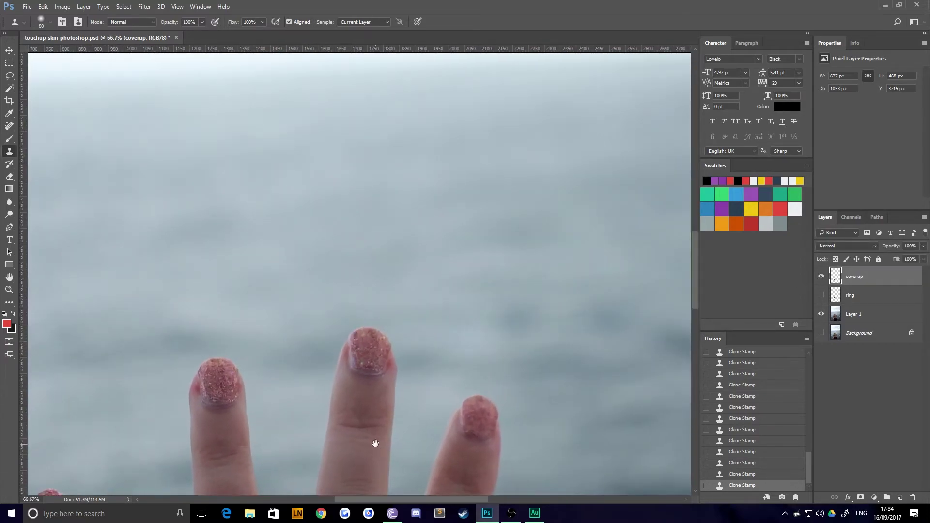
mouse_move(376, 444)
mouse_down()
mouse_move(384, 234)
mouse_move(370, 289)
mouse_up()
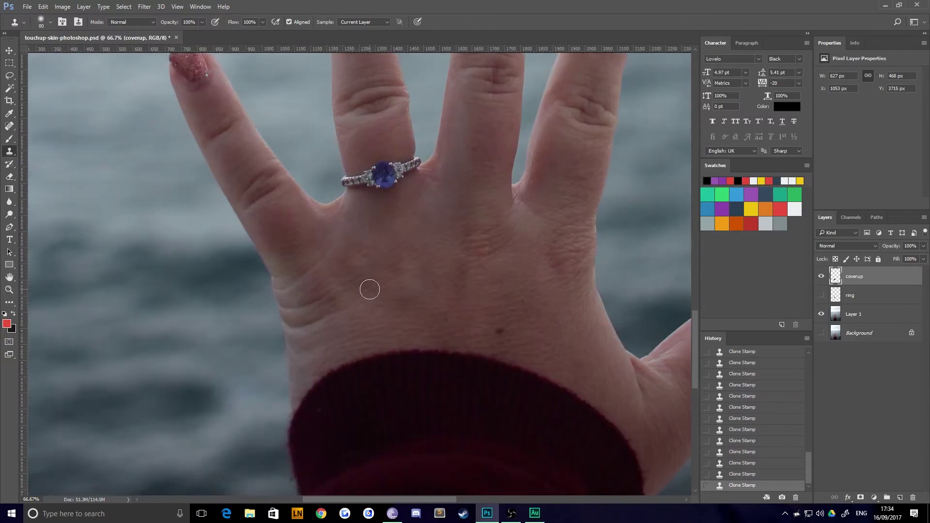
key(ctrl+plus)
key(ctrl+plus)
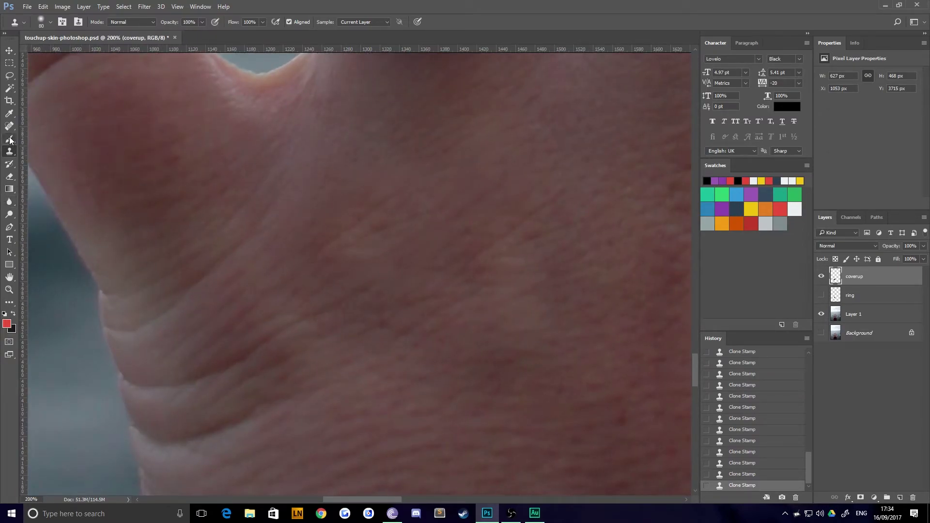
Select the Burn Tool and shrink its brush to 125 px
click(9, 205)
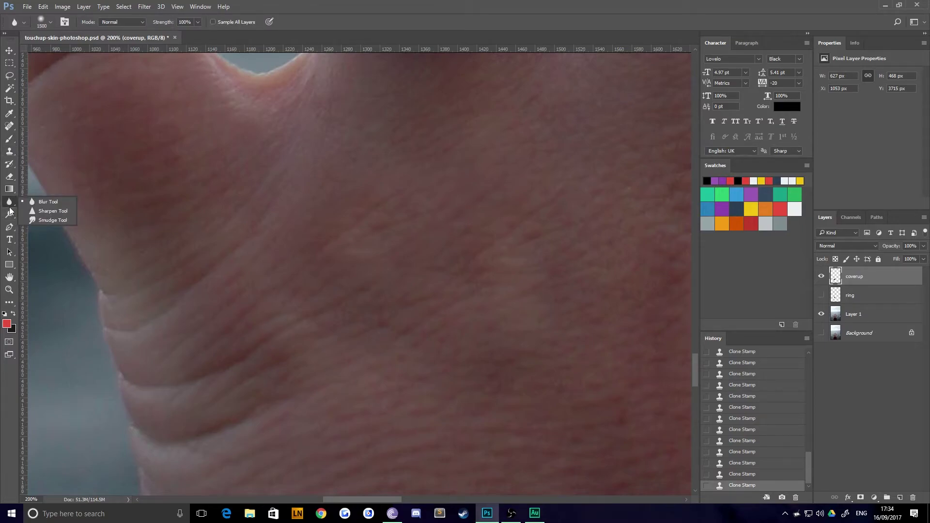
right_click(9, 214)
click(51, 223)
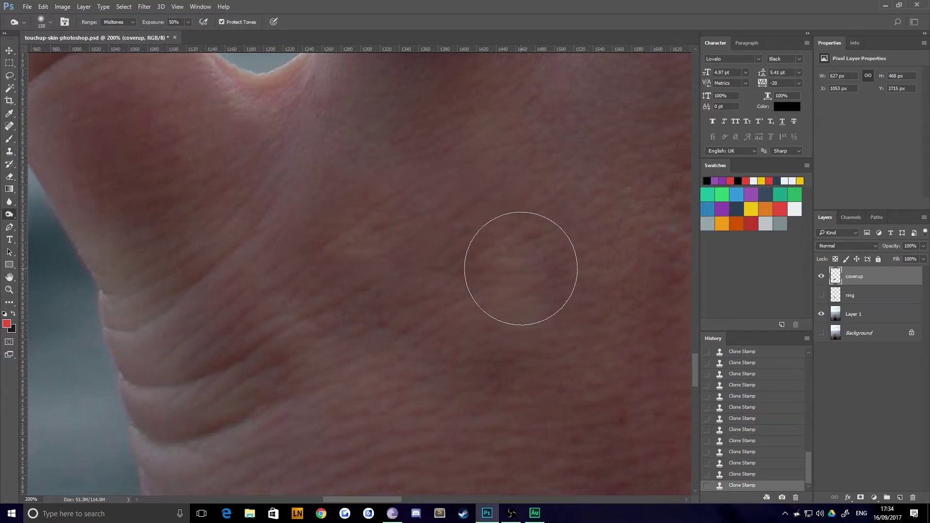
key(bracketleft)
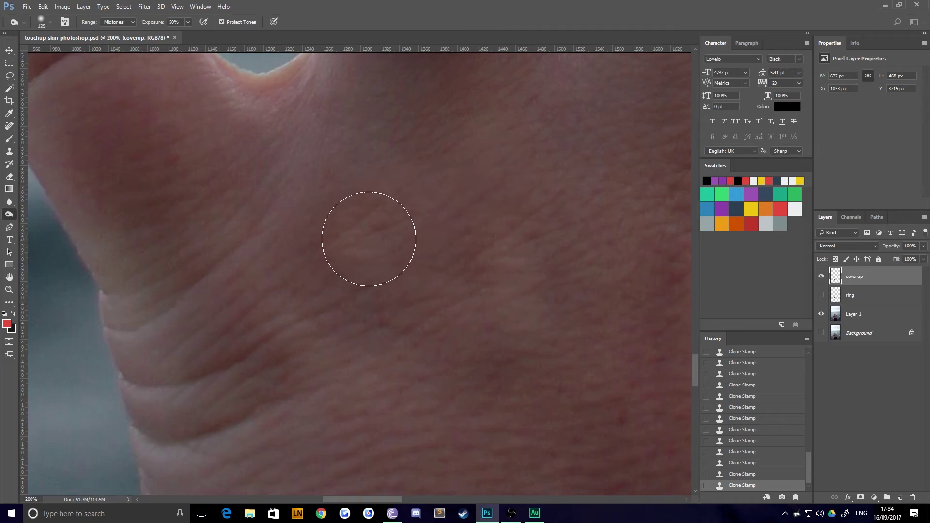
Test burn strokes on the skin, raise Exposure to 67%, and undo each trial stroke
click(369, 239)
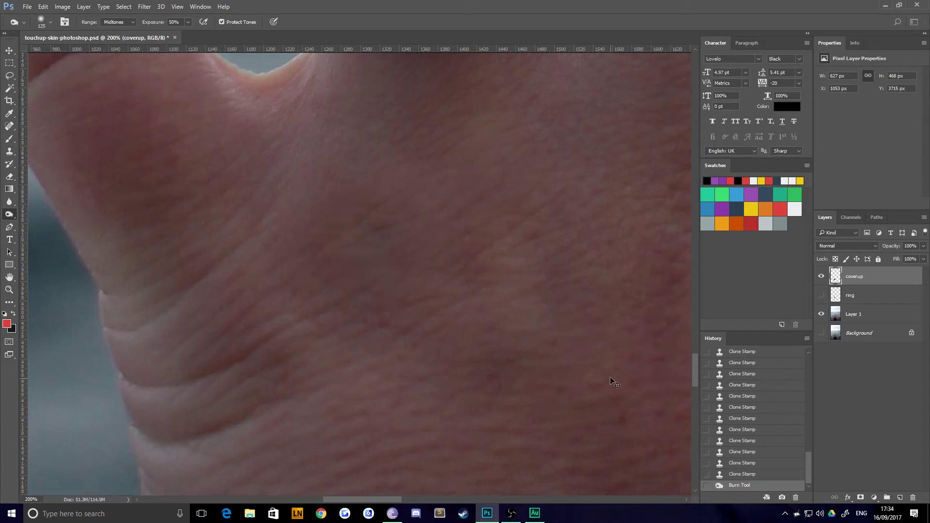
key(ctrl+z)
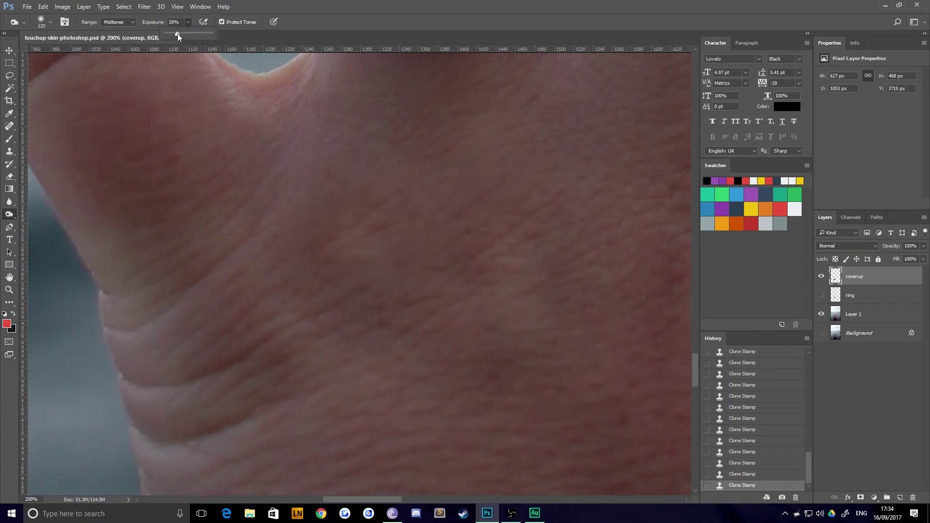
drag(374, 270, 436, 328)
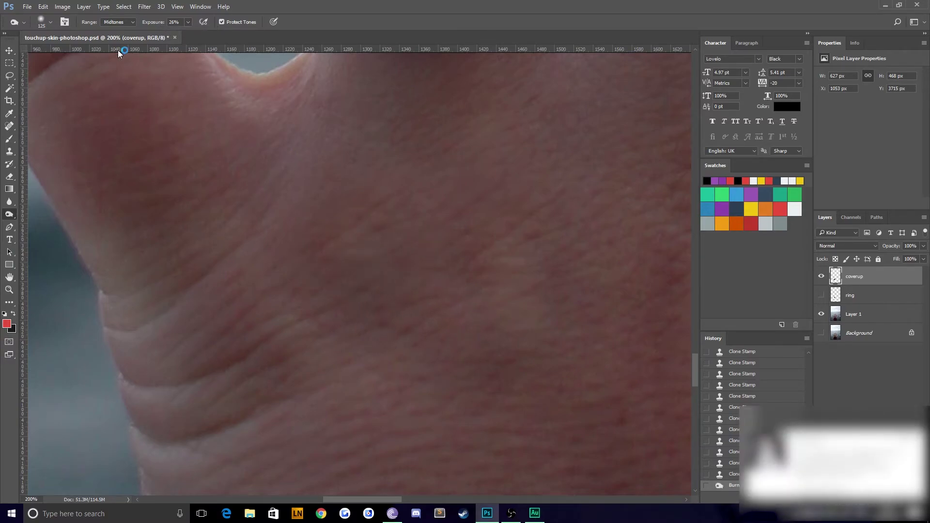
key(ctrl+z)
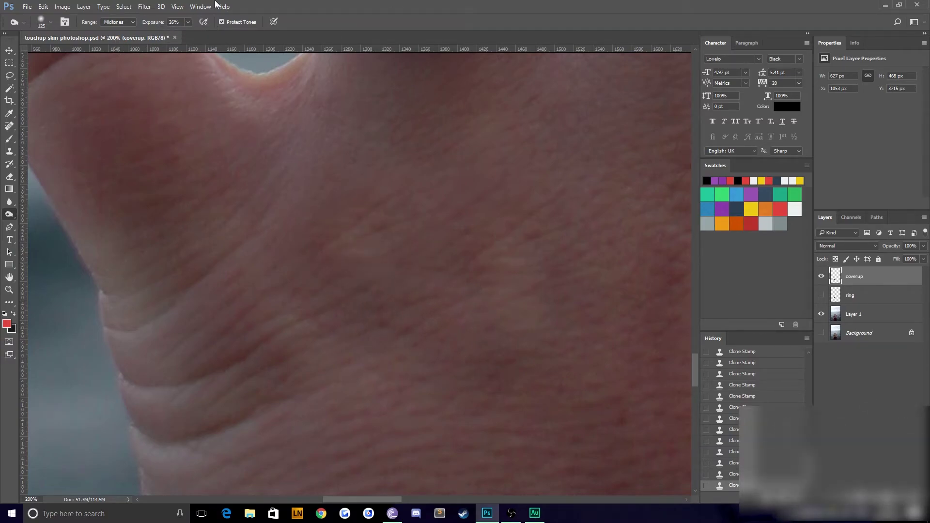
click(192, 22)
drag(188, 33, 205, 34)
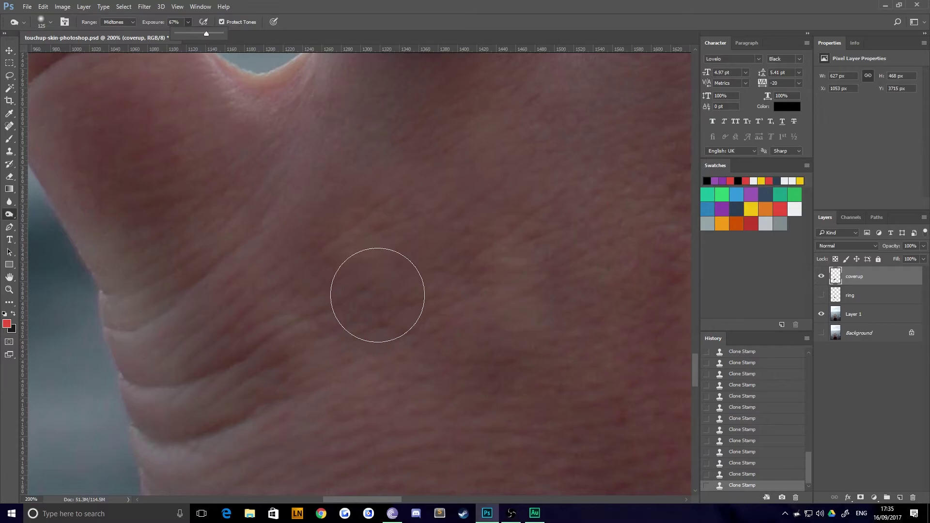
drag(370, 261, 447, 364)
key(ctrl+z)
Gently burn the back of the hand at 5% exposure, then zoom out
click(186, 22)
click(161, 33)
drag(376, 275, 572, 364)
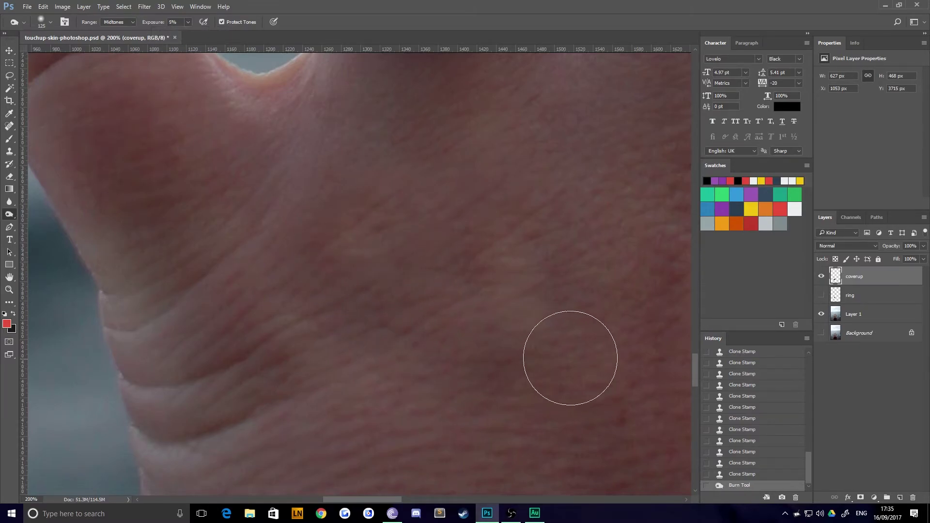
scroll(460, 316, down, 6)
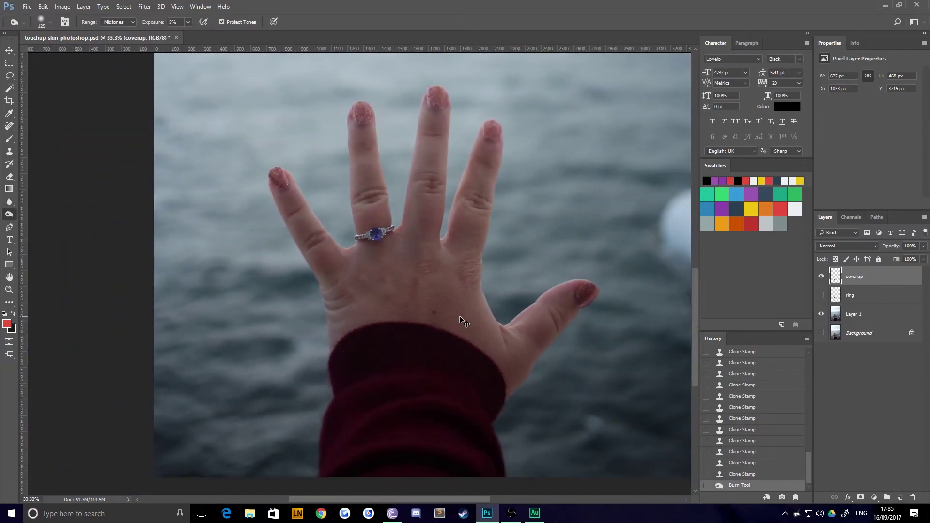
scroll(460, 316, down, 1)
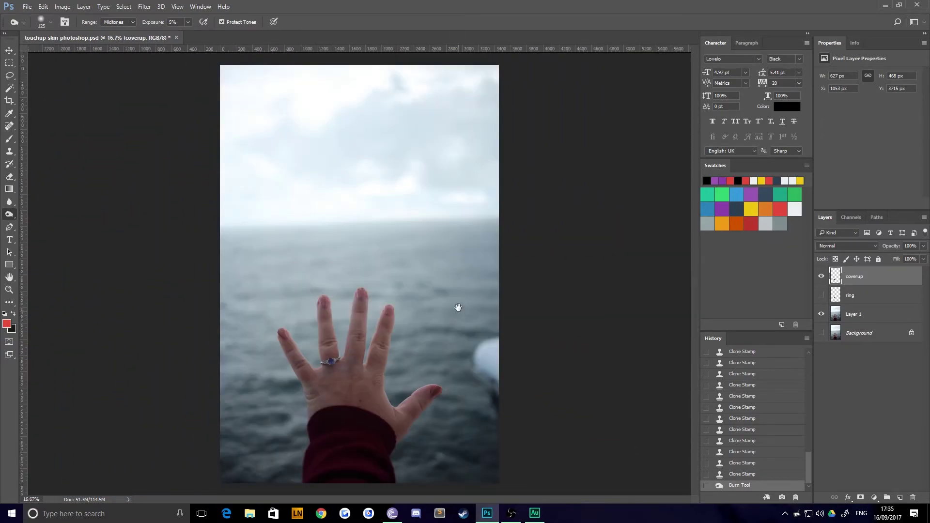
Toggle the coverup layer on and off to compare the retouch before and after
click(822, 276)
click(822, 296)
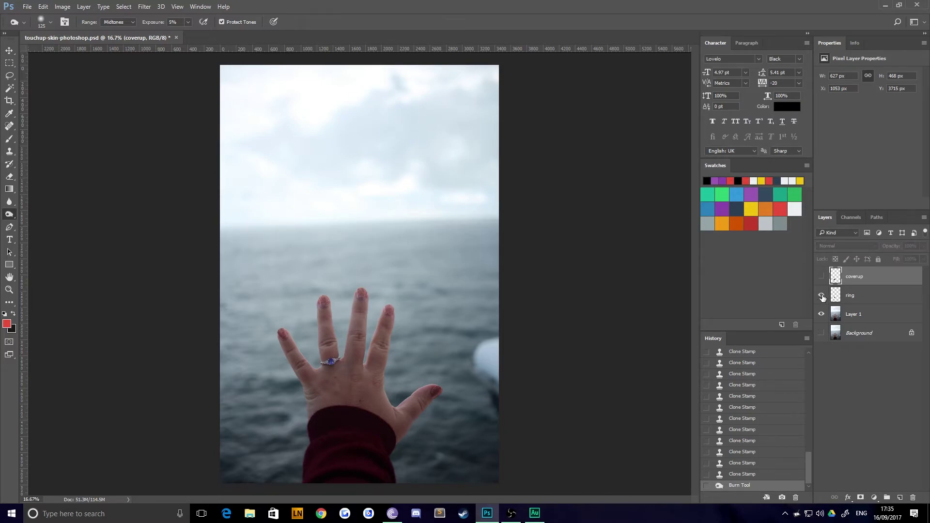
click(821, 278)
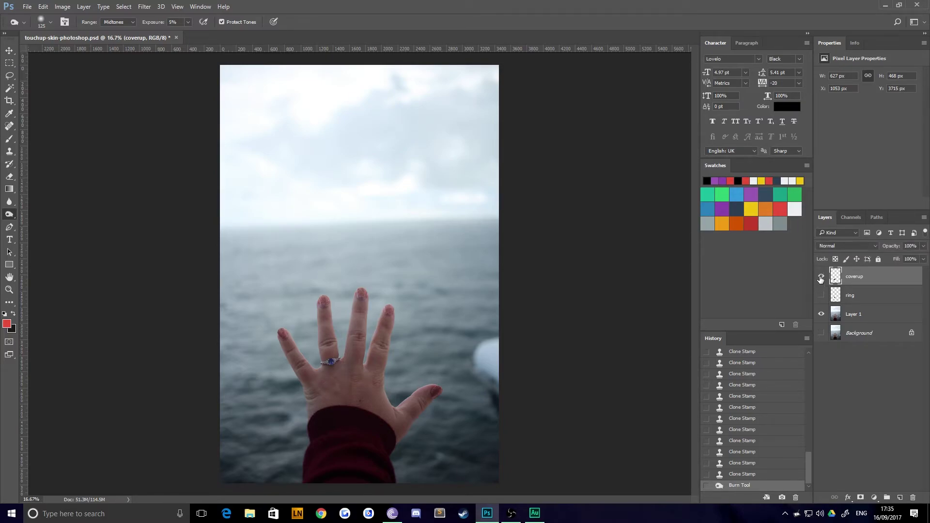
click(821, 278)
click(821, 278)
click(821, 278)
click(821, 278)
click(821, 279)
click(821, 278)
click(821, 278)
click(821, 278)
Turn the ring layer back on, select Layer 1, then deselect all layers
click(821, 296)
click(854, 315)
click(870, 403)
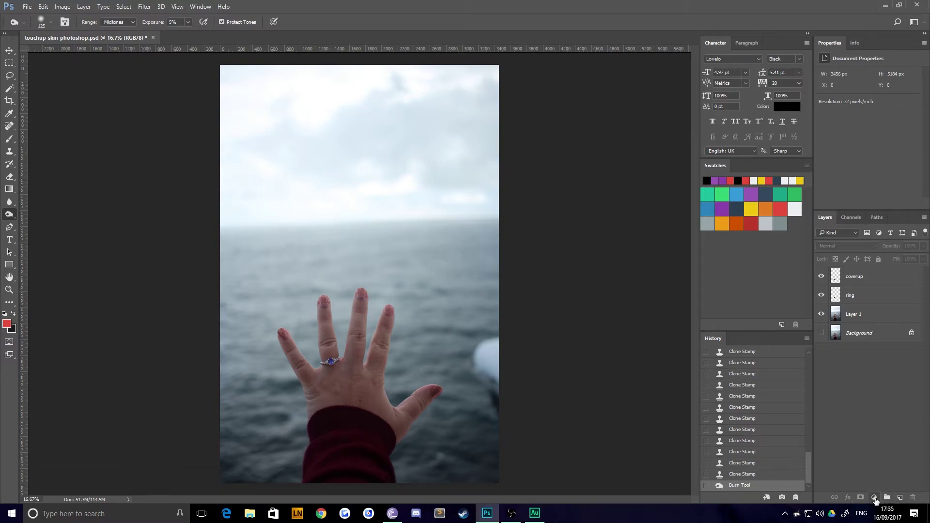
Add a gradient fill layer and set its left colour stop to dark violet #39226b
click(875, 499)
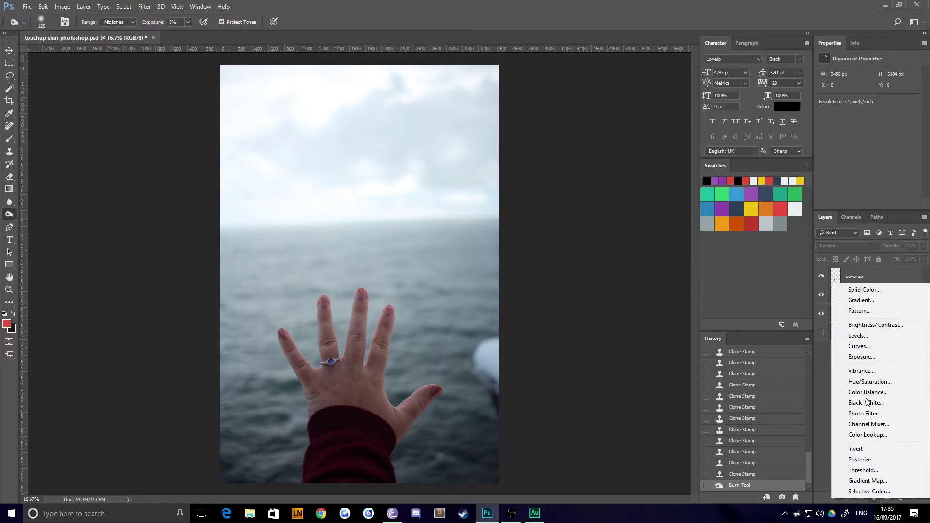
click(872, 300)
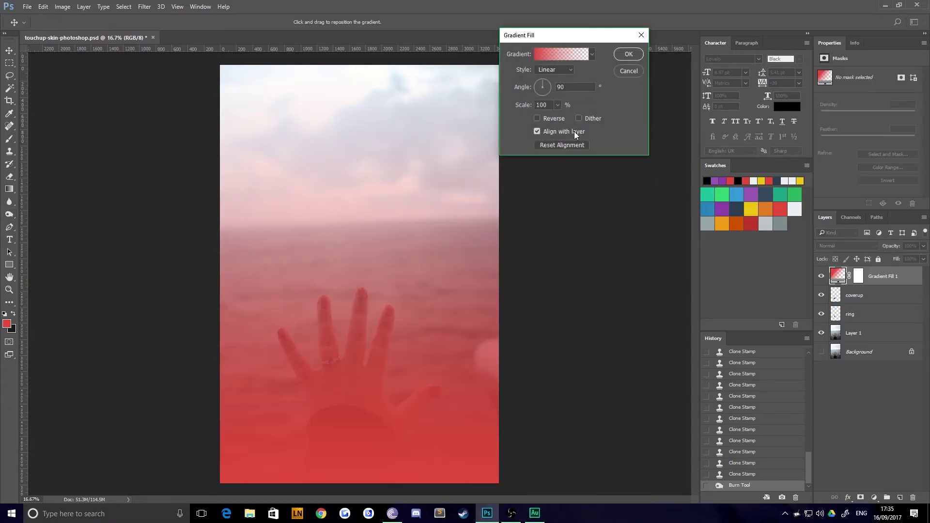
click(554, 54)
double_click(543, 233)
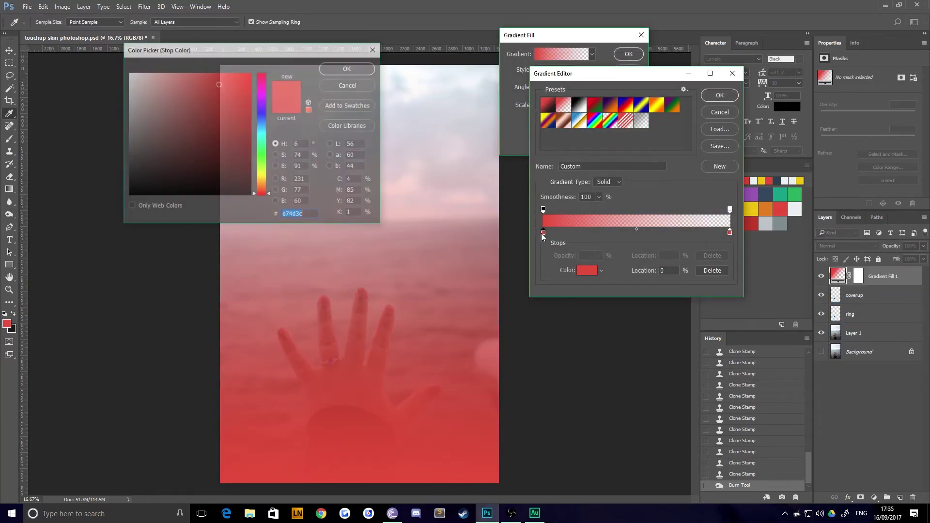
drag(261, 116, 261, 108)
click(213, 134)
click(201, 142)
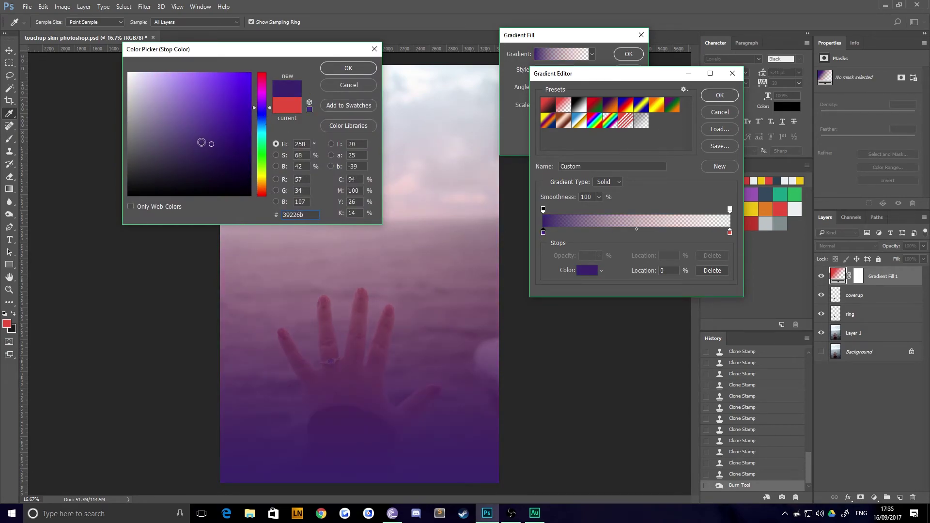
click(348, 69)
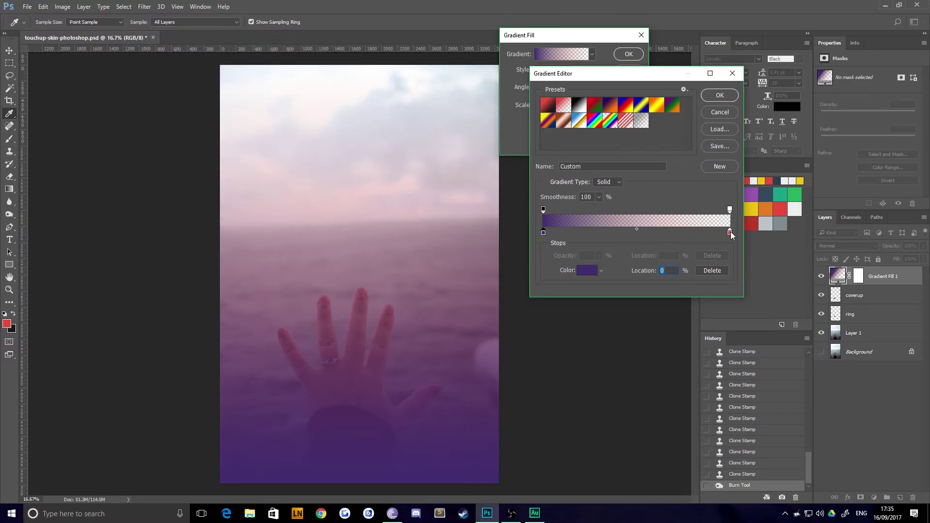
Set the right end's opacity stop to 100% and confirm the purple-to-red gradient fill
click(730, 209)
click(599, 255)
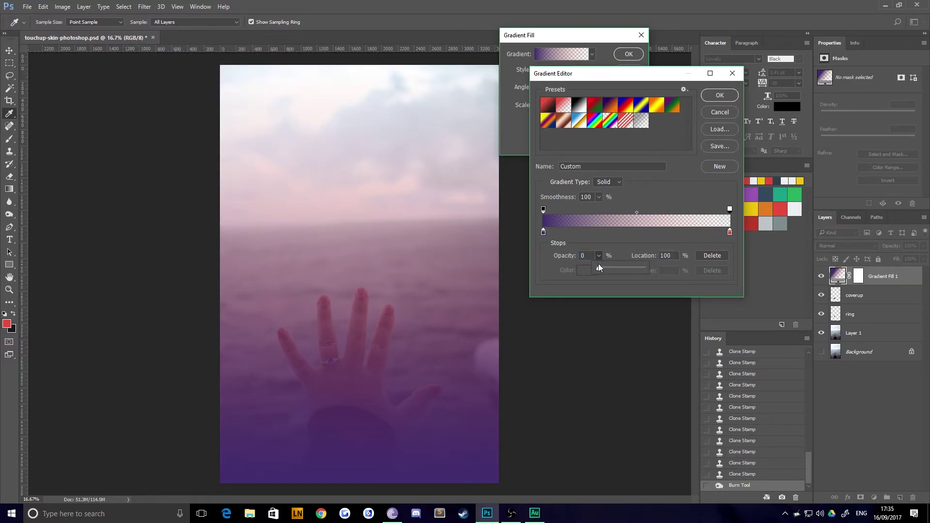
drag(599, 266, 711, 274)
click(700, 236)
click(730, 233)
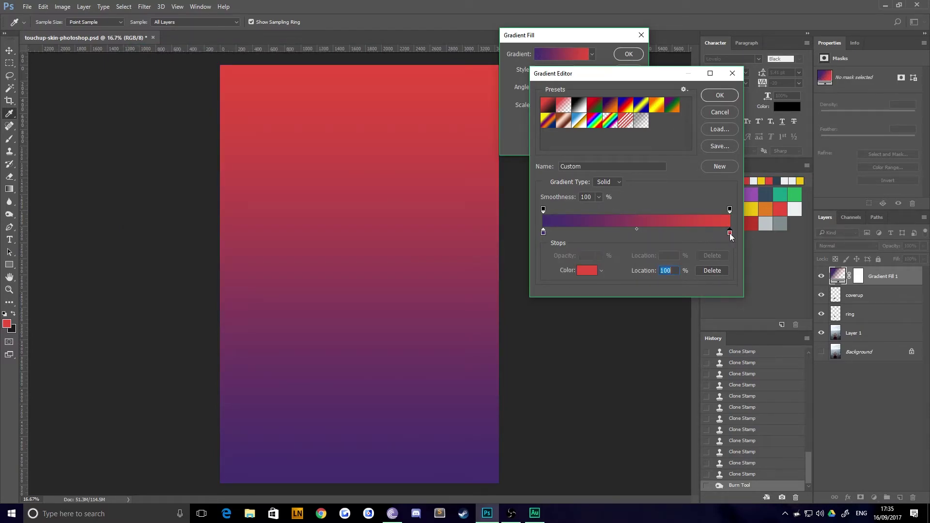
click(719, 96)
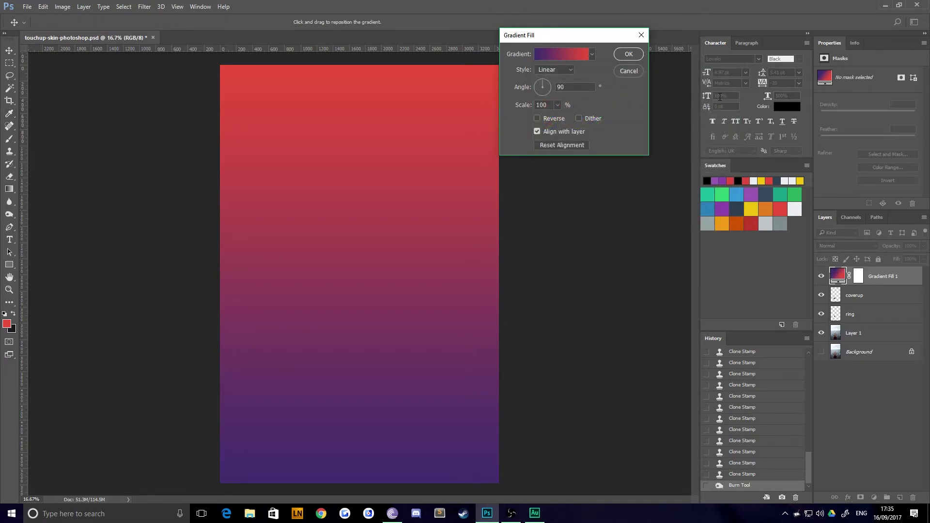
click(628, 55)
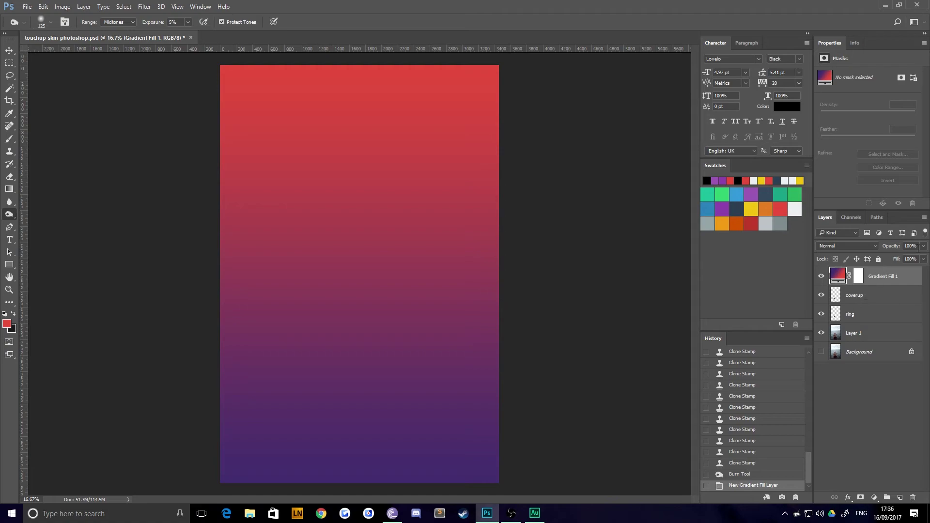
Set the Gradient Fill 1 layer opacity to 10% and switch to the Move tool
drag(924, 247, 886, 257)
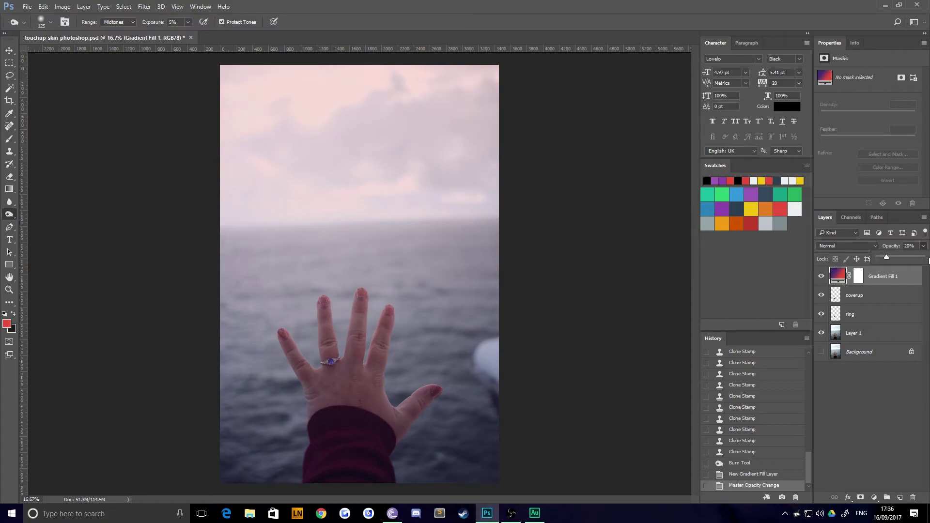
click(918, 246)
text(10)
key(Return)
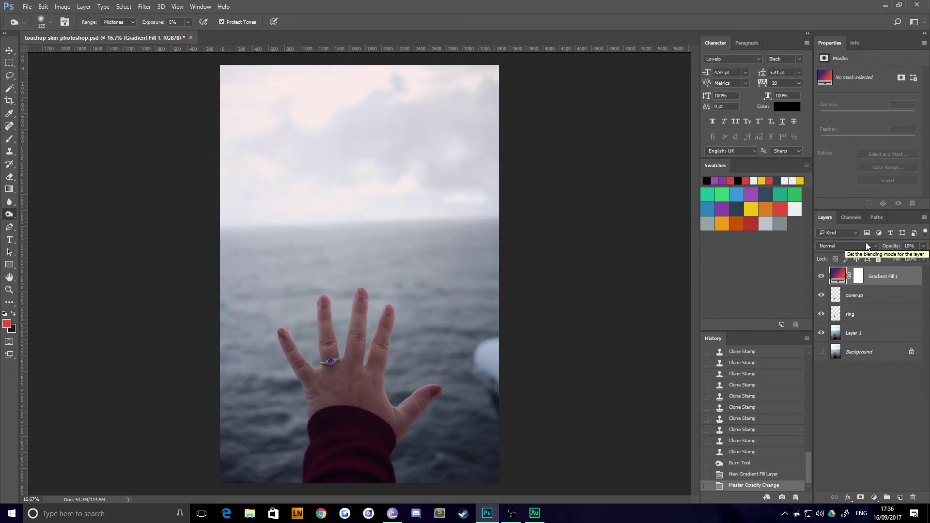
click(9, 50)
Create a new group and move Gradient Fill 1, coverup and ring into Group 1
click(853, 374)
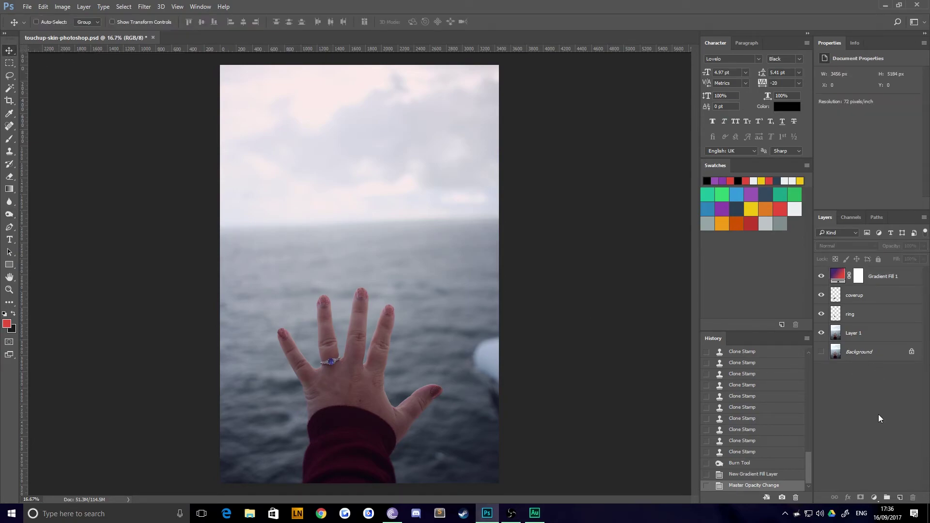
click(887, 498)
click(872, 290)
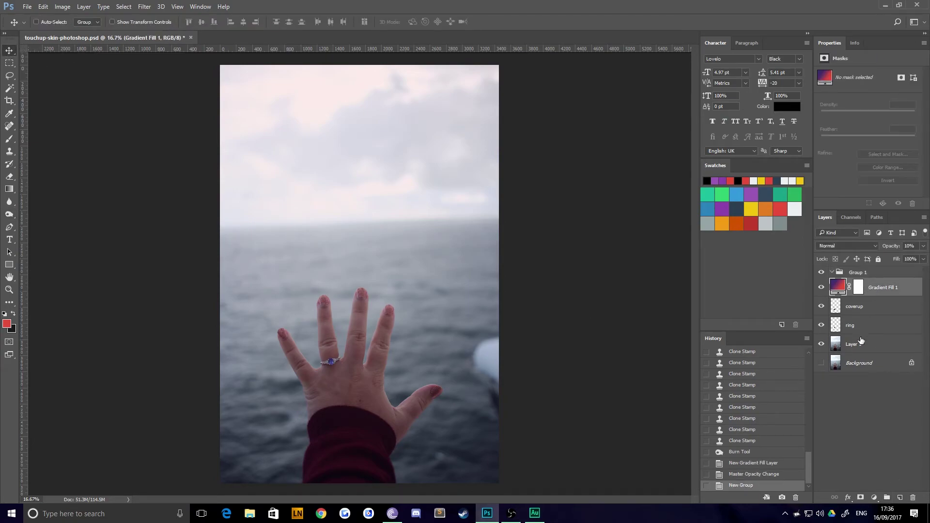
shift+click(865, 327)
drag(869, 302, 853, 272)
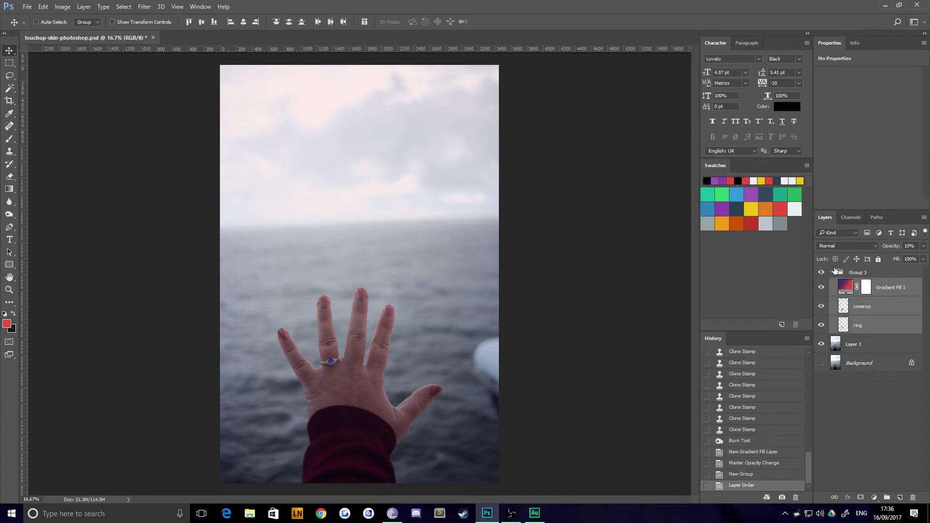
Collapse Group 1 and rename it 'edits'
click(837, 273)
click(832, 272)
double_click(859, 272)
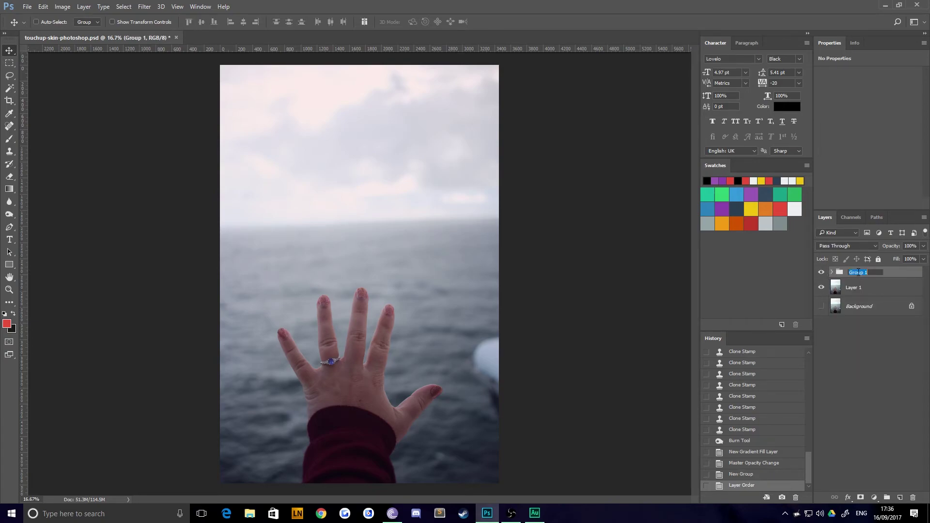
text(edits)
key(Return)
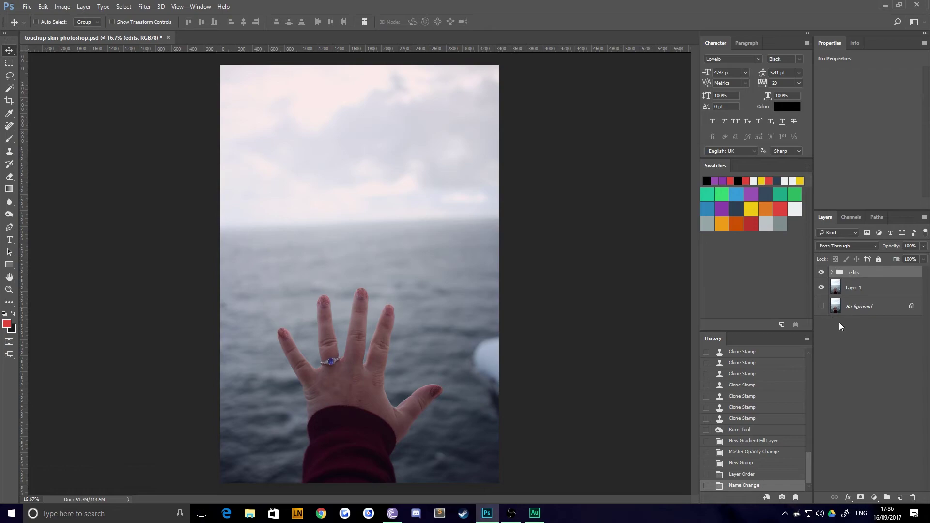
click(888, 489)
Add Curves 1: pull a lower point down, add a highlight point, lift the black point to 12
click(875, 498)
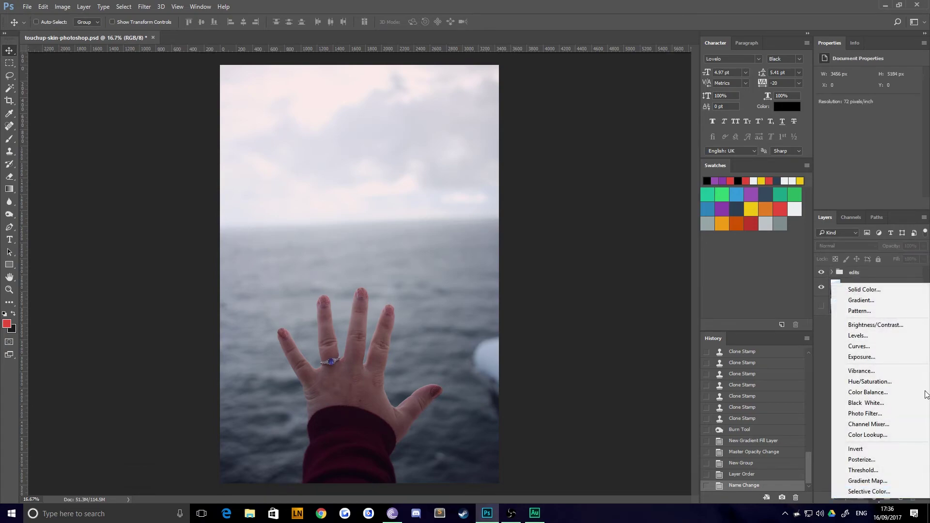
click(870, 345)
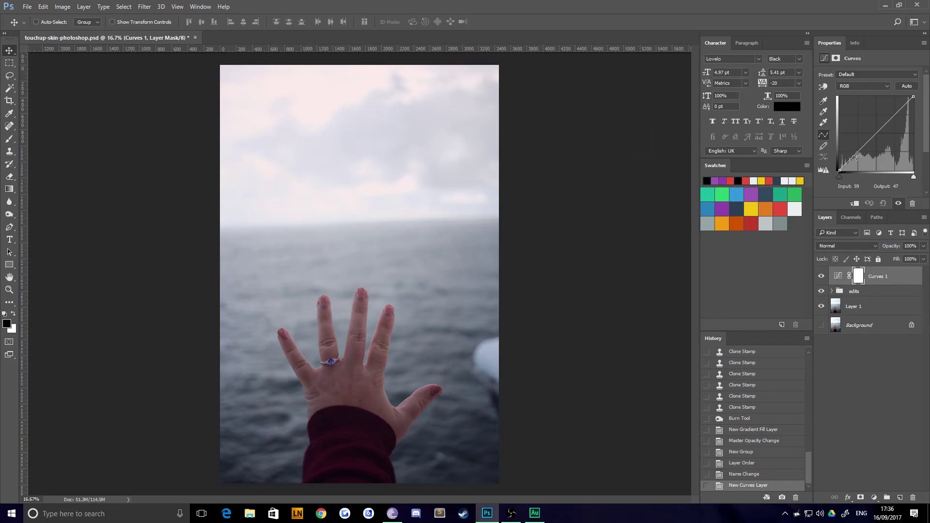
drag(853, 156, 857, 157)
click(841, 169)
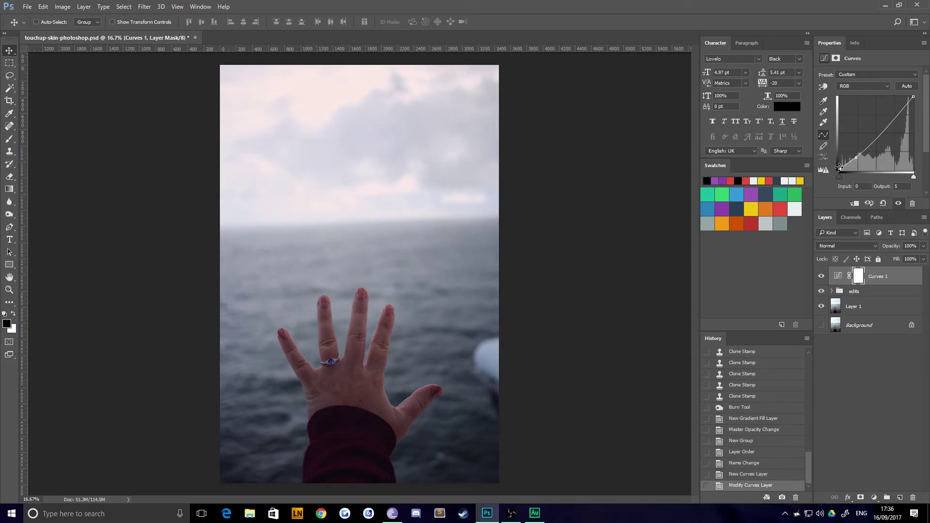
drag(904, 107, 903, 105)
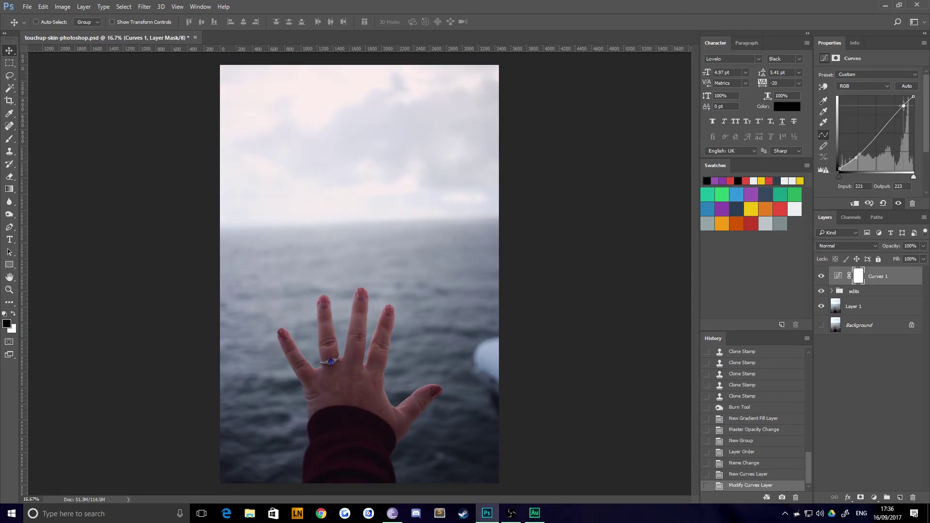
click(857, 157)
drag(840, 169, 840, 167)
click(865, 382)
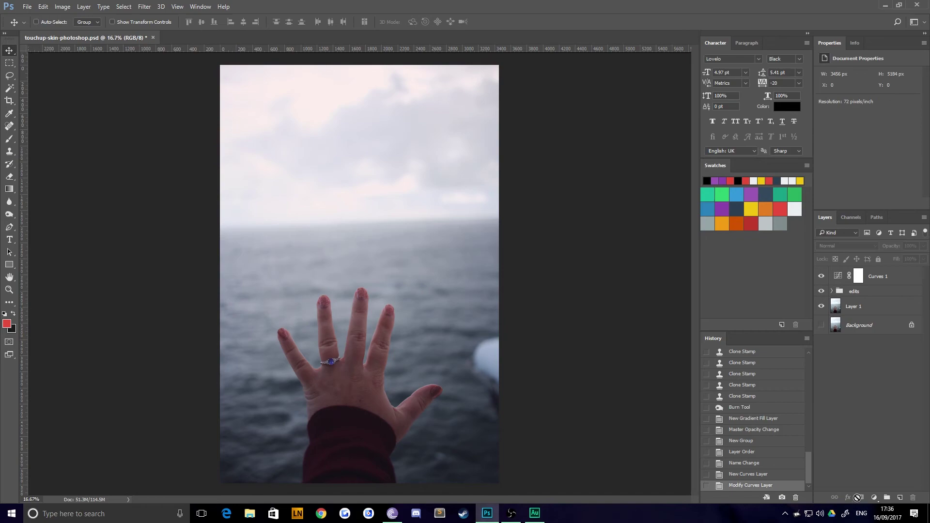
Add a Levels adjustment with the black output raised to 7
click(875, 497)
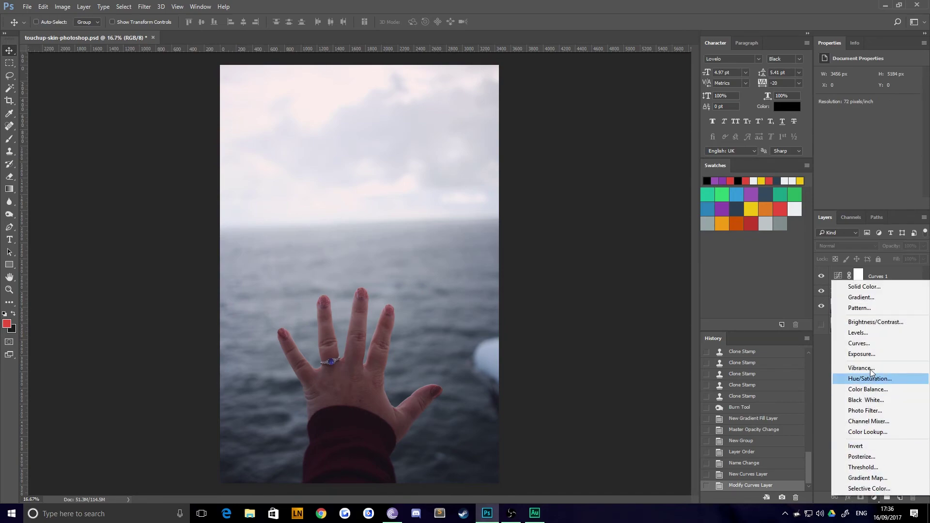
click(865, 333)
drag(833, 169, 835, 173)
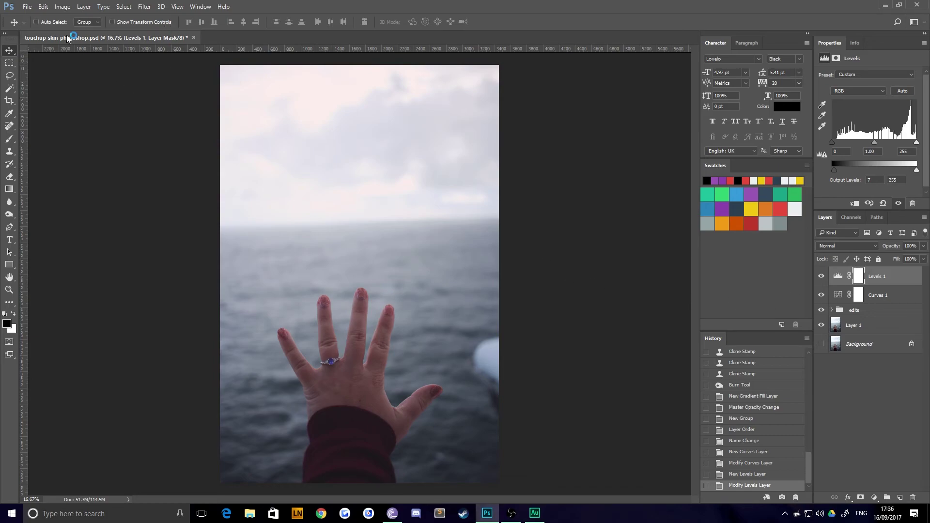
Move Levels 1 and Curves 1 into the edits group
click(882, 430)
click(873, 297)
shift+click(876, 276)
drag(876, 276, 858, 310)
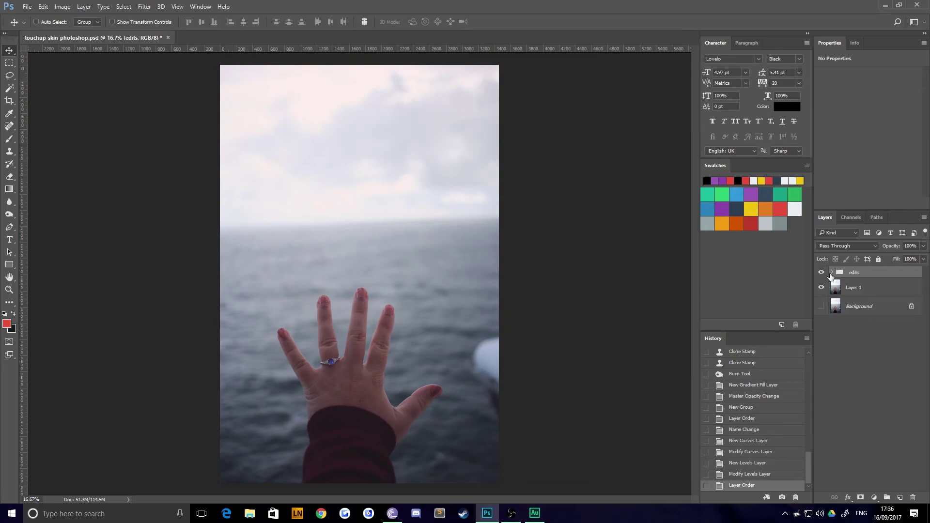
click(832, 273)
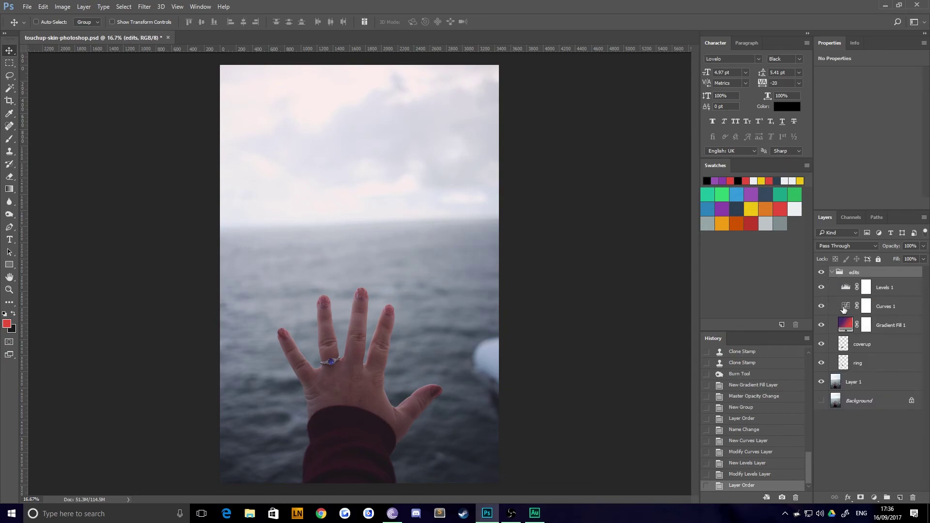
click(832, 273)
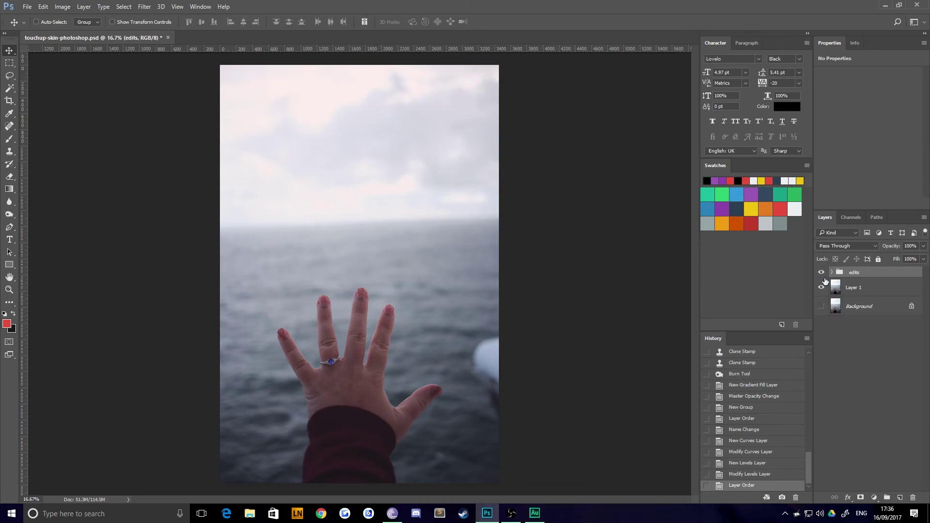
click(821, 274)
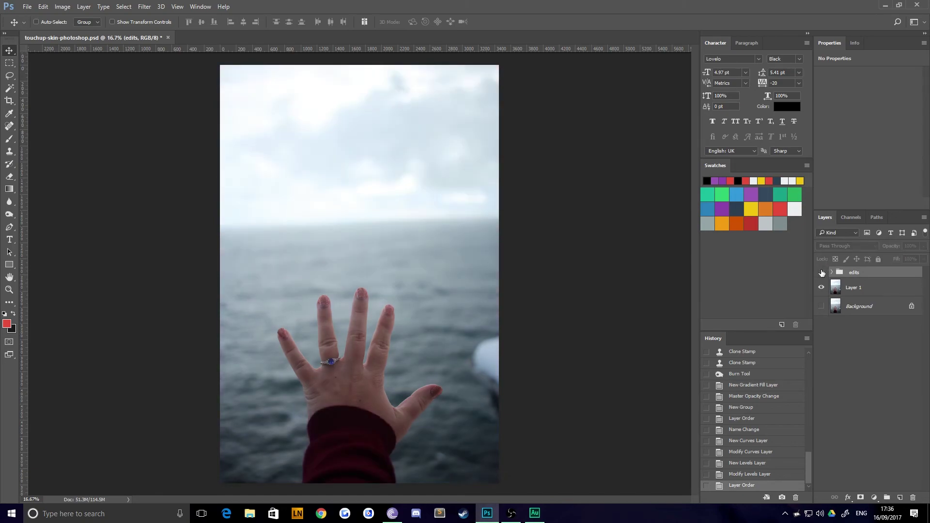
click(822, 273)
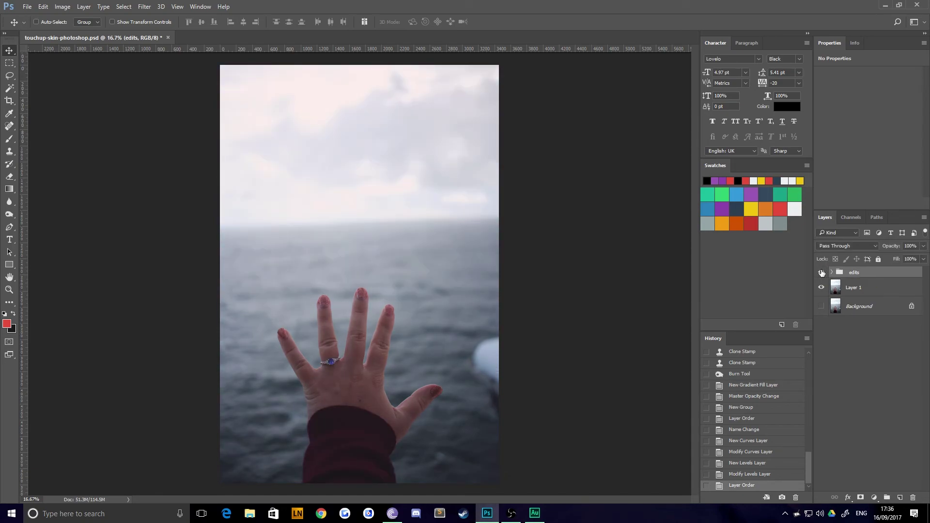
click(822, 273)
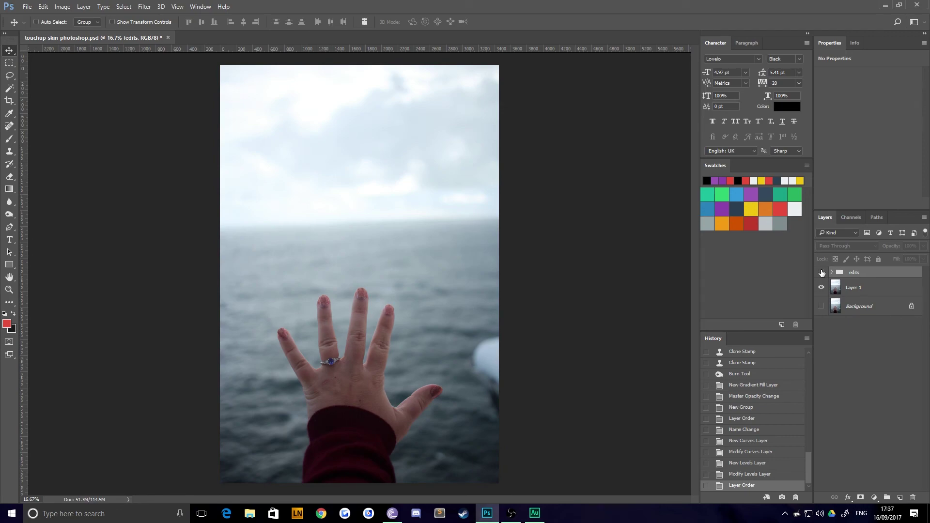
click(822, 273)
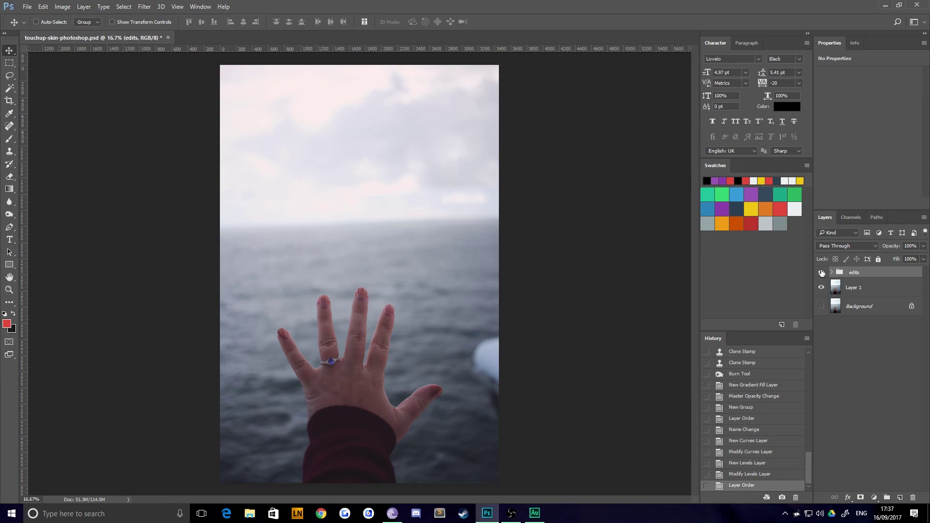
click(822, 274)
click(822, 273)
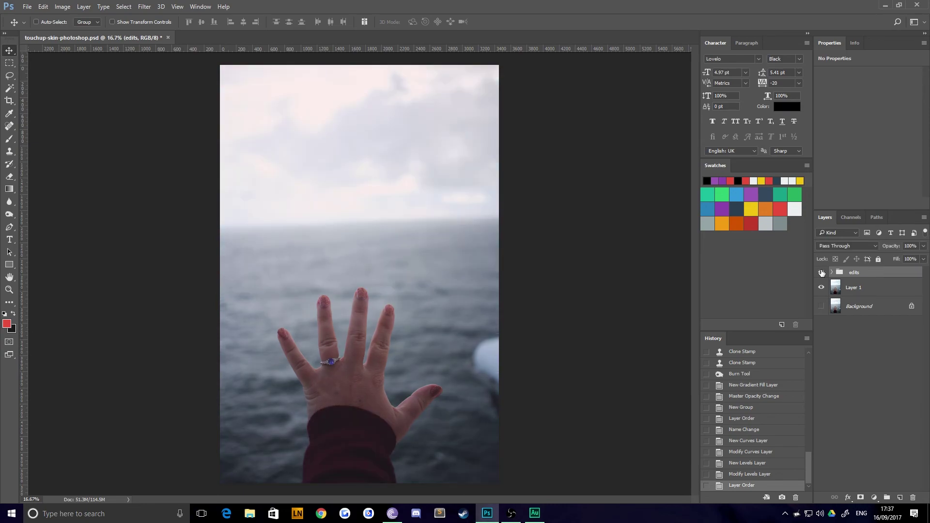